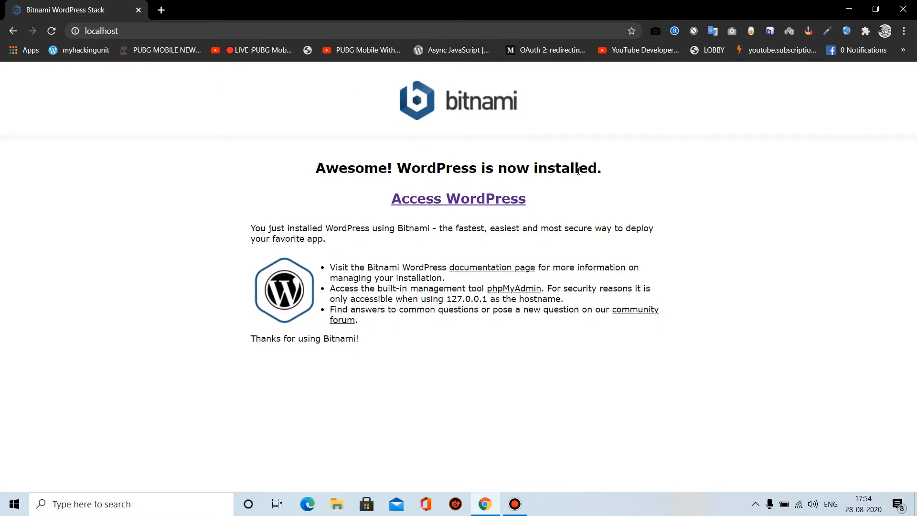
# Open the local WordPress site from the Bitnami page and go to its login page at localhost/wordpress/wp-admin
pyautogui.click(455, 199)
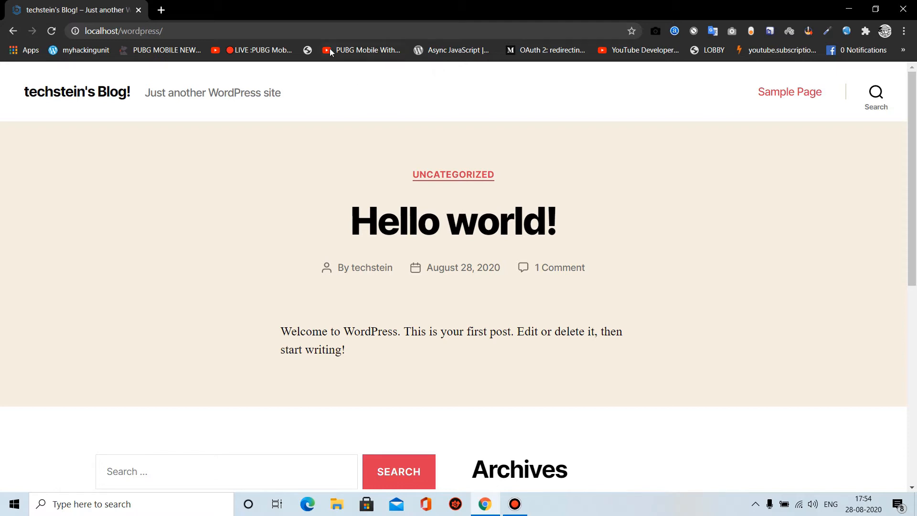
pyautogui.click(219, 32)
pyautogui.click(234, 32)
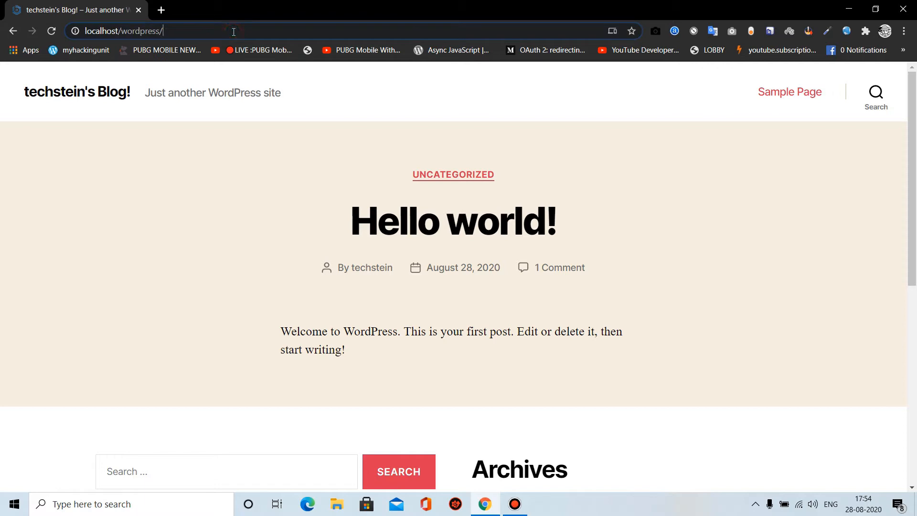
pyautogui.write('wp-adm')
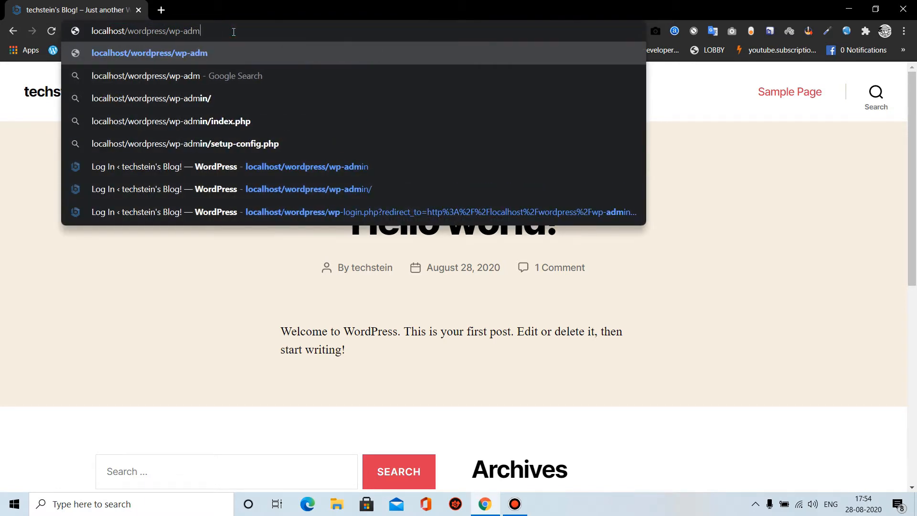
pyautogui.write('in')
pyautogui.press('Return')
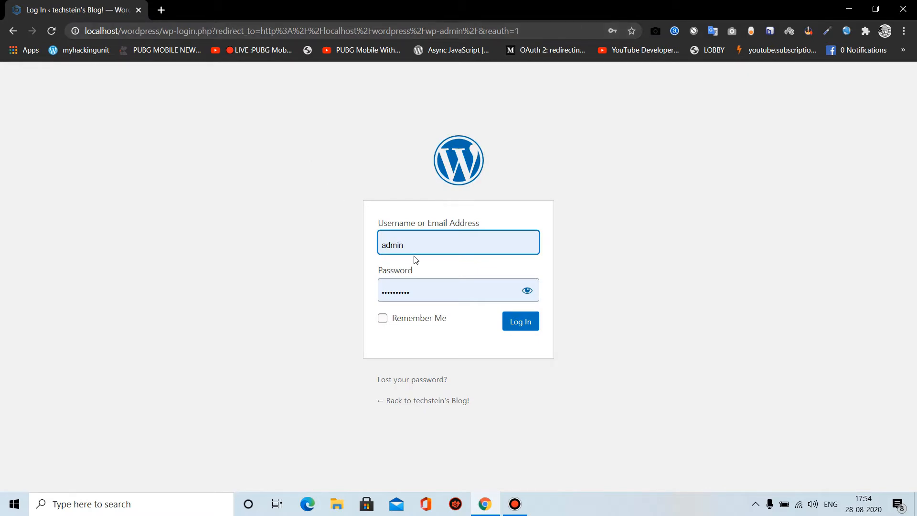
# Log in to WordPress with the saved admin credentials and view the available updates
pyautogui.click(438, 244)
pyautogui.press('Return')
pyautogui.click(569, 225)
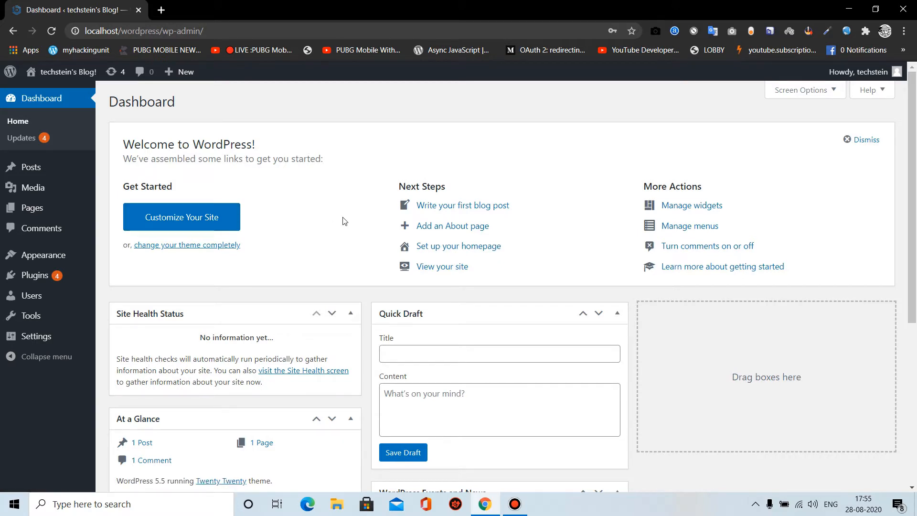
pyautogui.click(24, 139)
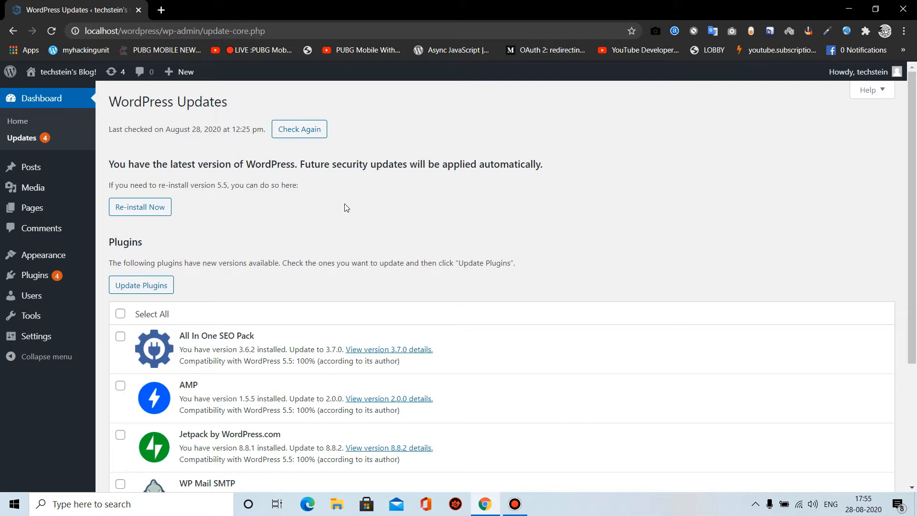
# Create a new post from the posts list and dismiss the block editor's welcome guide
pyautogui.moveTo(38, 169)
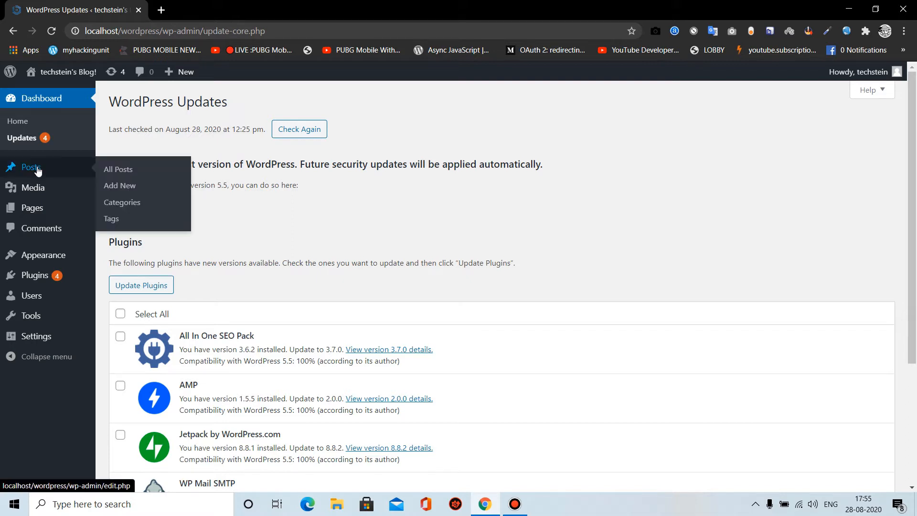
pyautogui.click(40, 171)
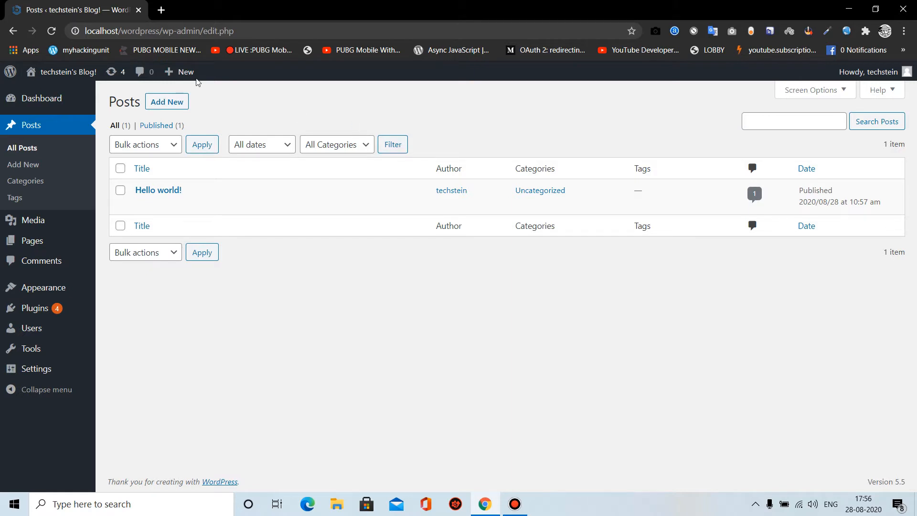
pyautogui.click(173, 102)
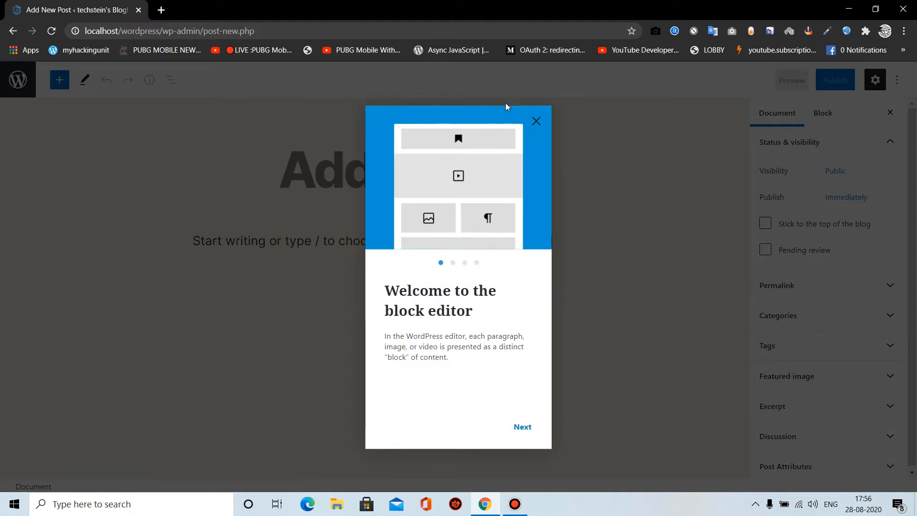
pyautogui.click(535, 122)
# Title the new post "techsteins"
pyautogui.click(415, 173)
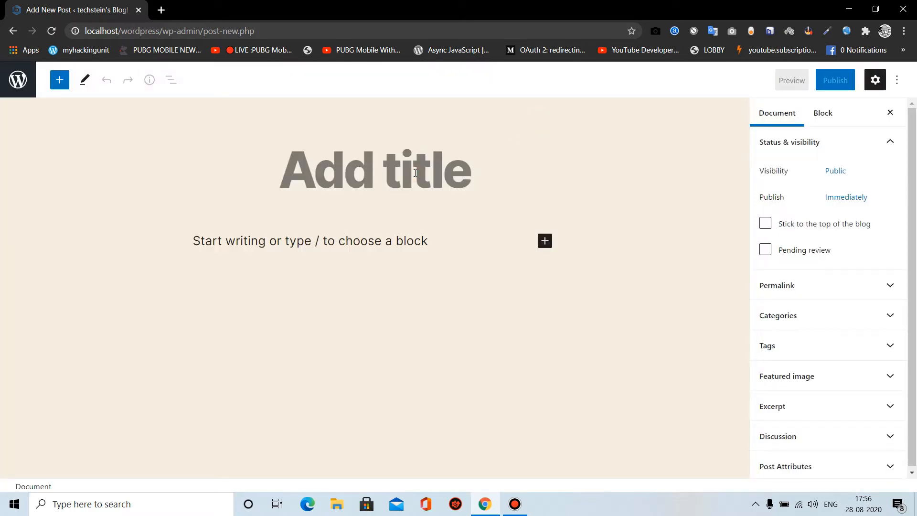
pyautogui.write('te')
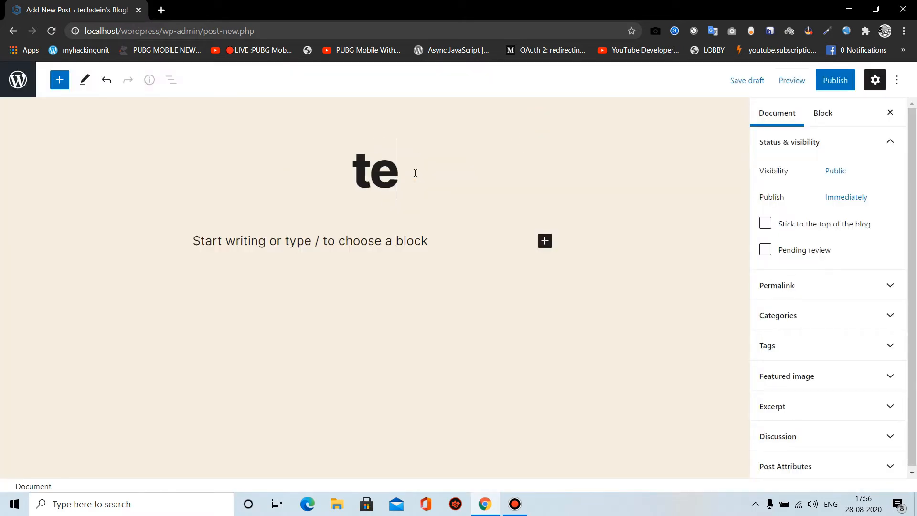
pyautogui.write('chstein')
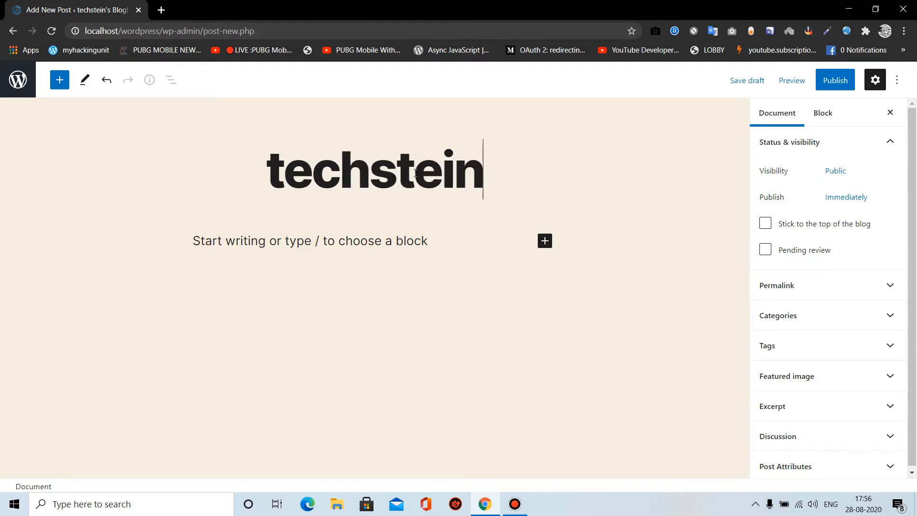
pyautogui.write('s')
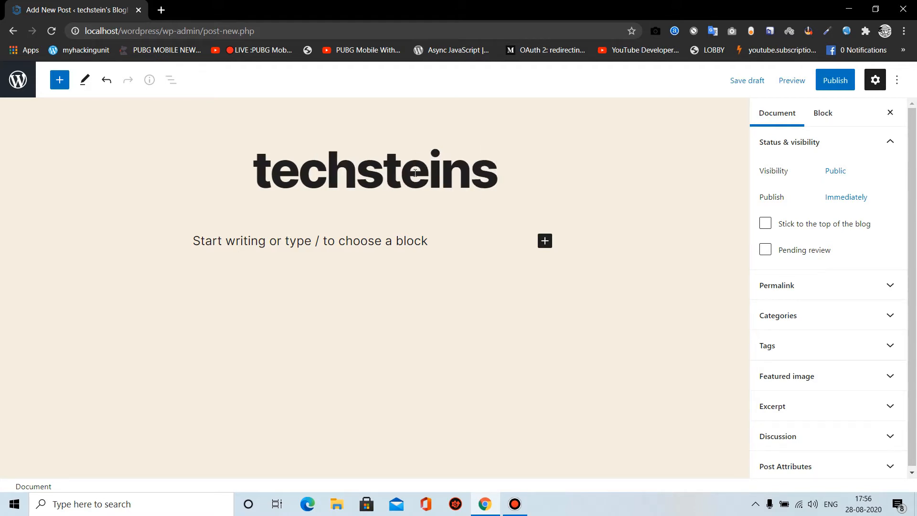
# Write "hello subs!" as the paragraph below the post title
pyautogui.press('Return')
pyautogui.write('he;l')
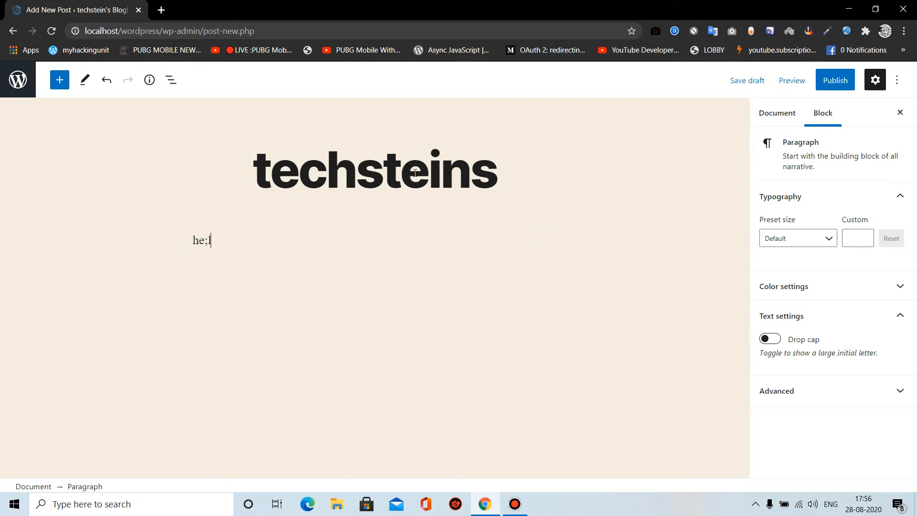
pyautogui.press('BackSpace')
pyautogui.write('llo subr')
pyautogui.press('BackSpace')
pyautogui.write('s!')
# Upload the "Hack Any Android Mobile" picture from the Downloads folder as the post's featured image and publish the post
pyautogui.click(784, 118)
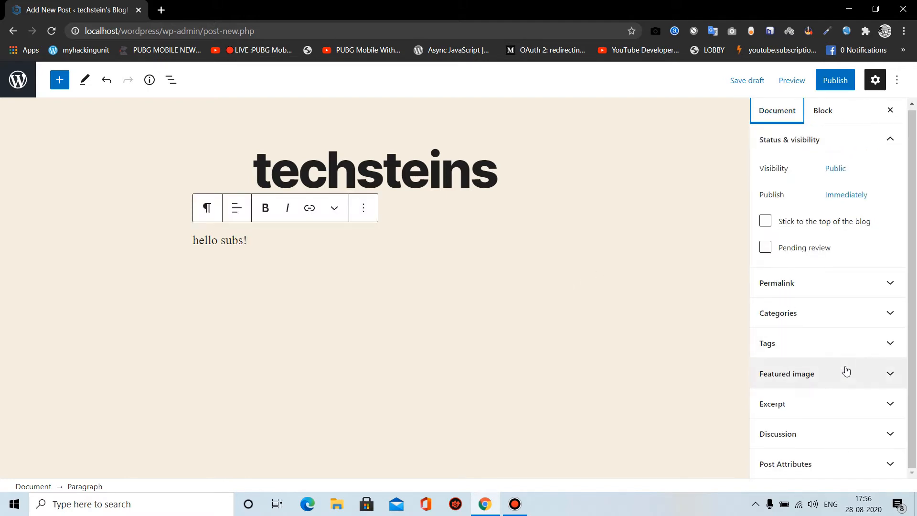
pyautogui.click(845, 372)
pyautogui.click(814, 425)
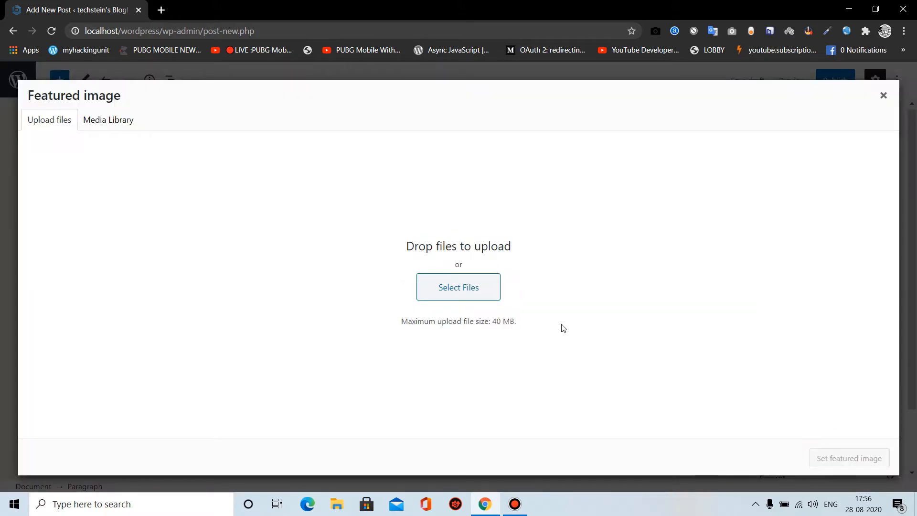
pyautogui.click(465, 287)
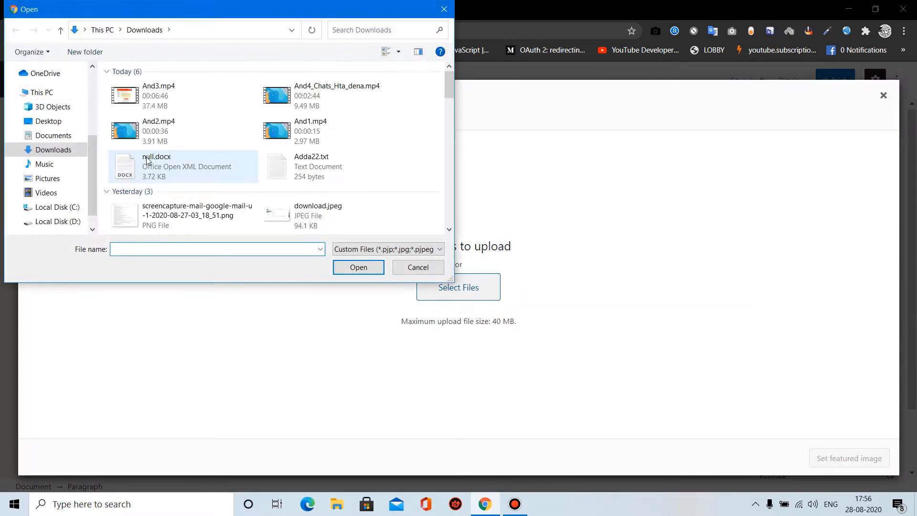
pyautogui.scroll(-10, 230, 200)
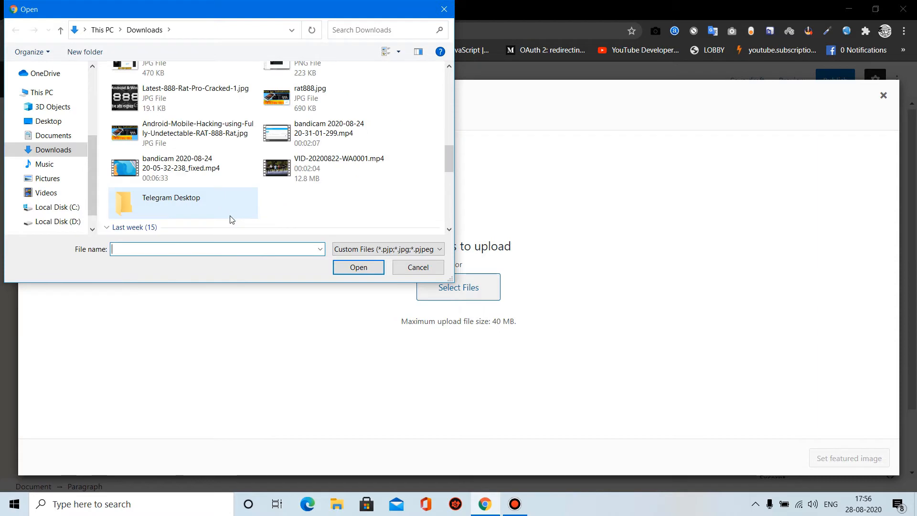
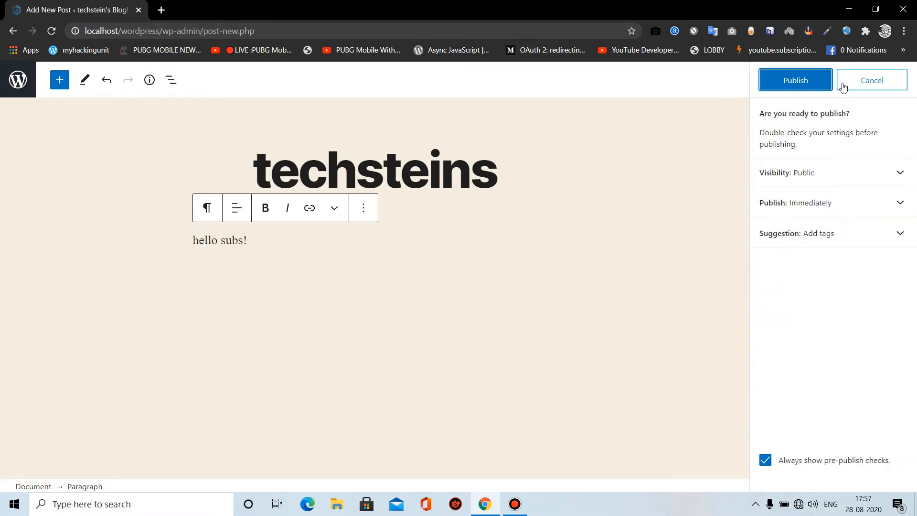
pyautogui.click(817, 82)
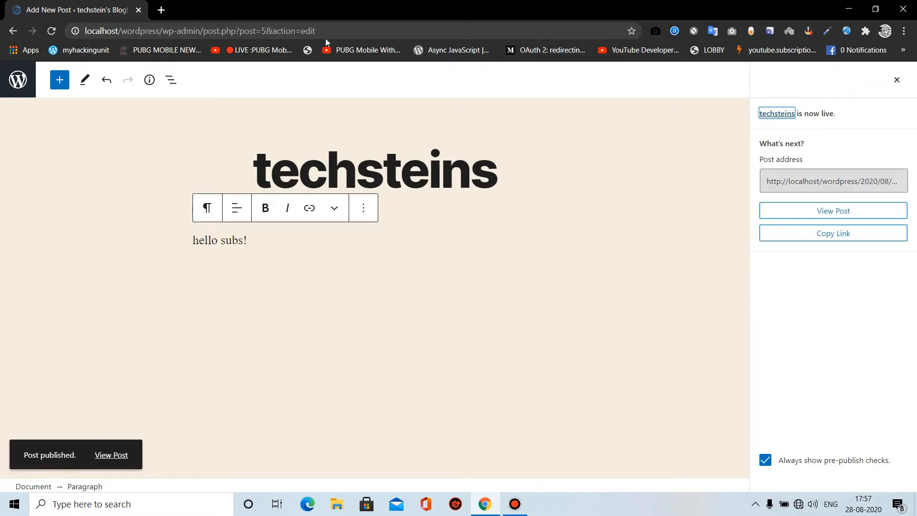
# Open localhost in a new browser tab and access the WordPress site to view the published post
pyautogui.click(161, 9)
pyautogui.write('loc')
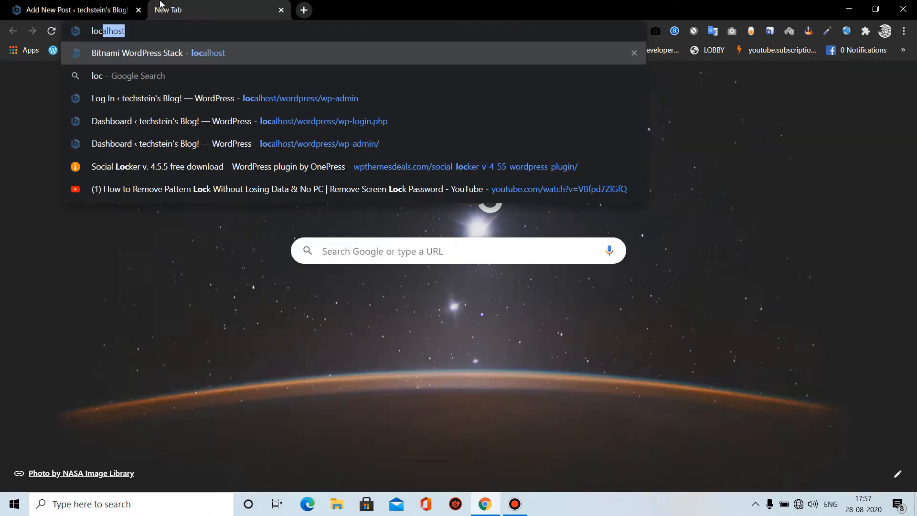
pyautogui.press('Return')
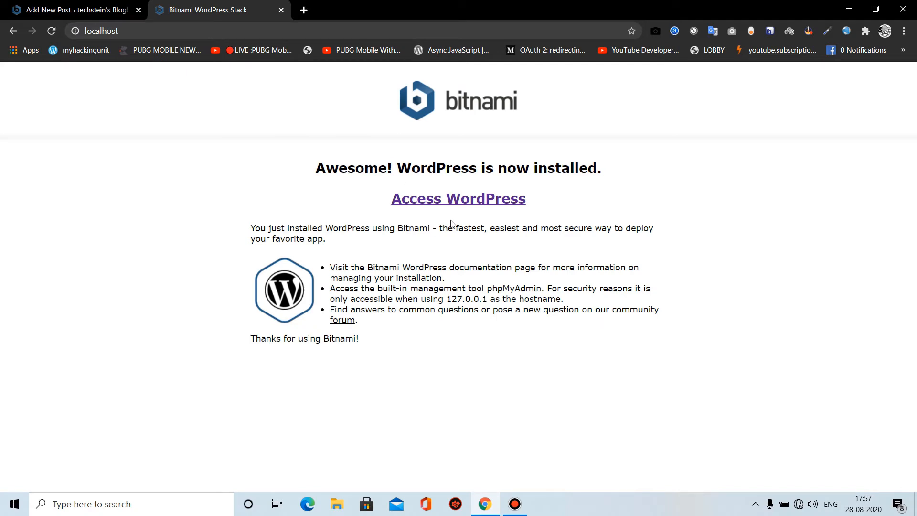
pyautogui.moveTo(487, 210); pyautogui.dragTo(497, 199)
pyautogui.click(497, 199)
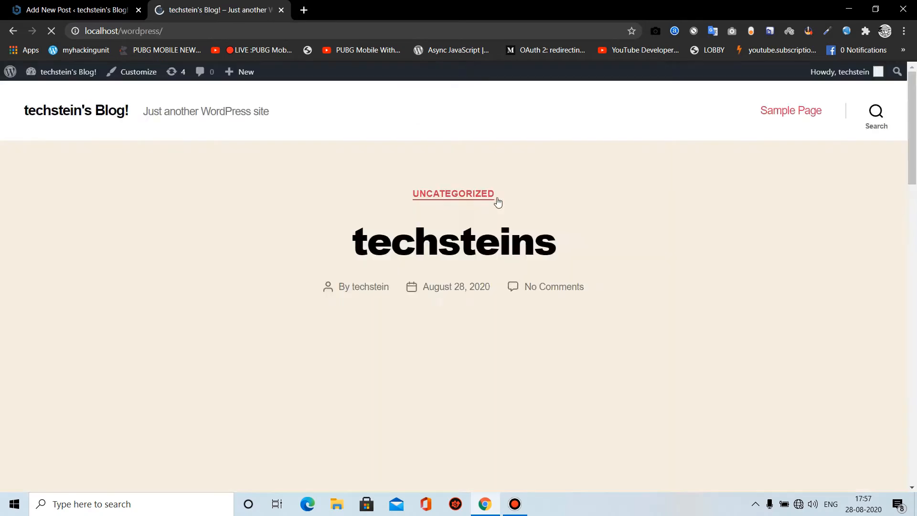
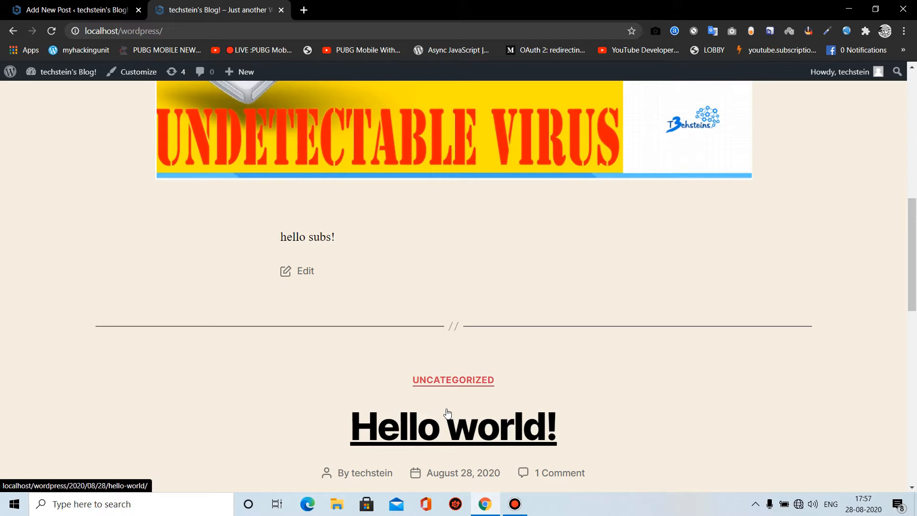
# Return from the post editor to the posts list, and look through the media library and the pages list
pyautogui.click(79, 10)
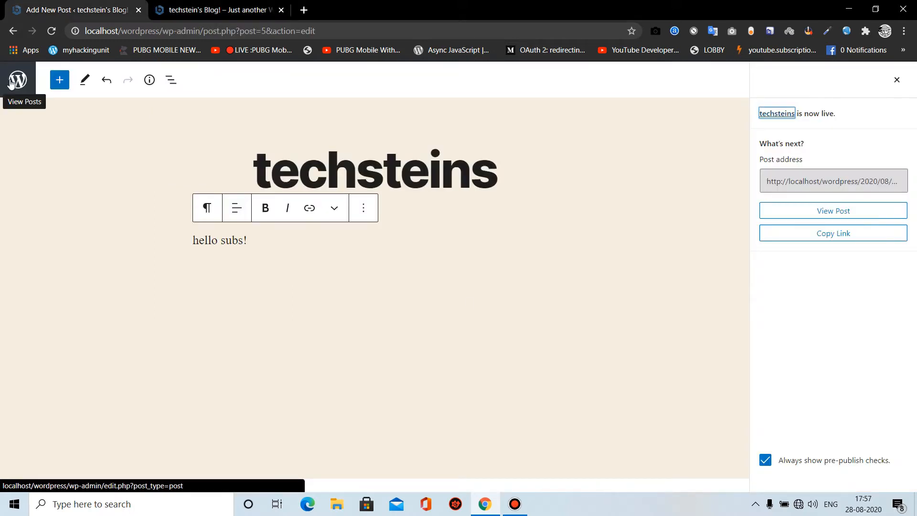
pyautogui.click(11, 83)
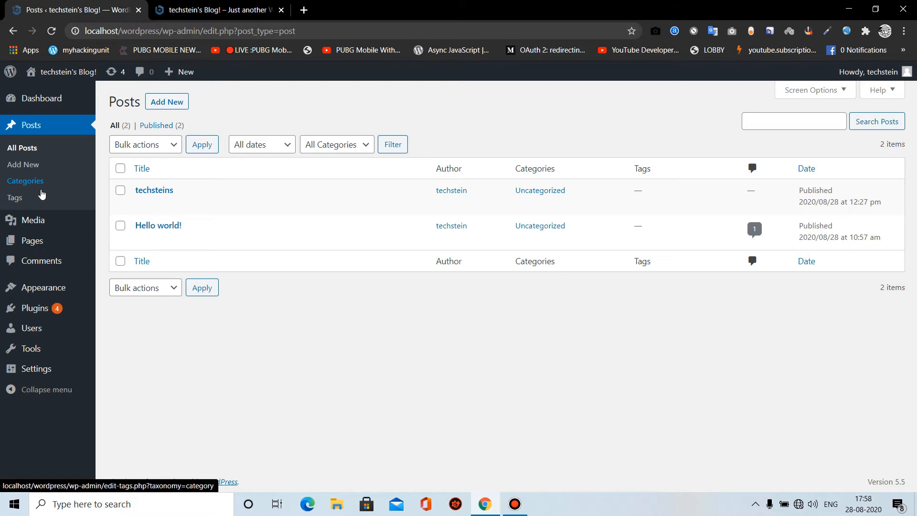
pyautogui.click(40, 223)
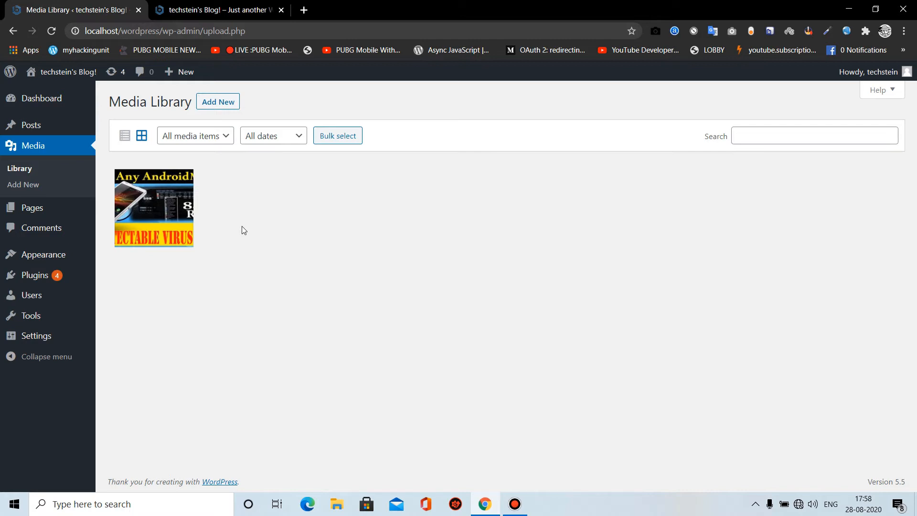
pyautogui.click(34, 208)
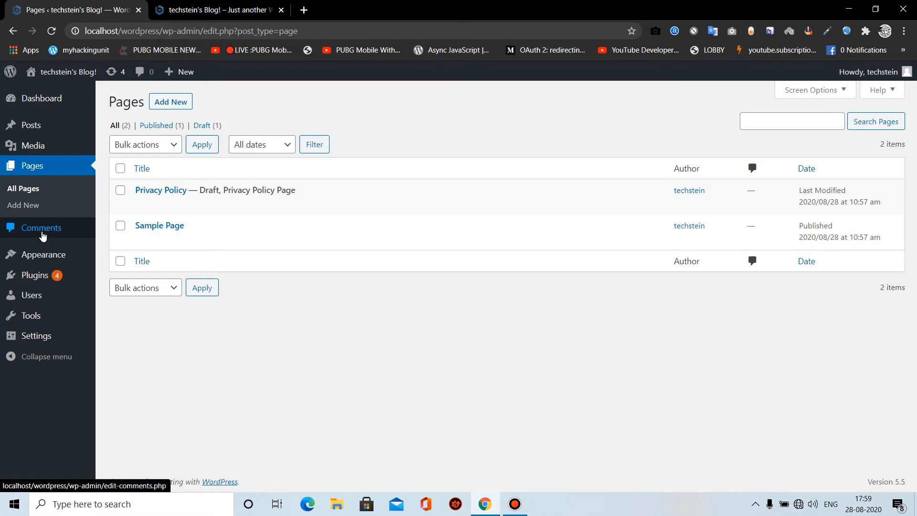
# View the installed themes, check the page for adding themes, and return to the installed themes
pyautogui.click(53, 257)
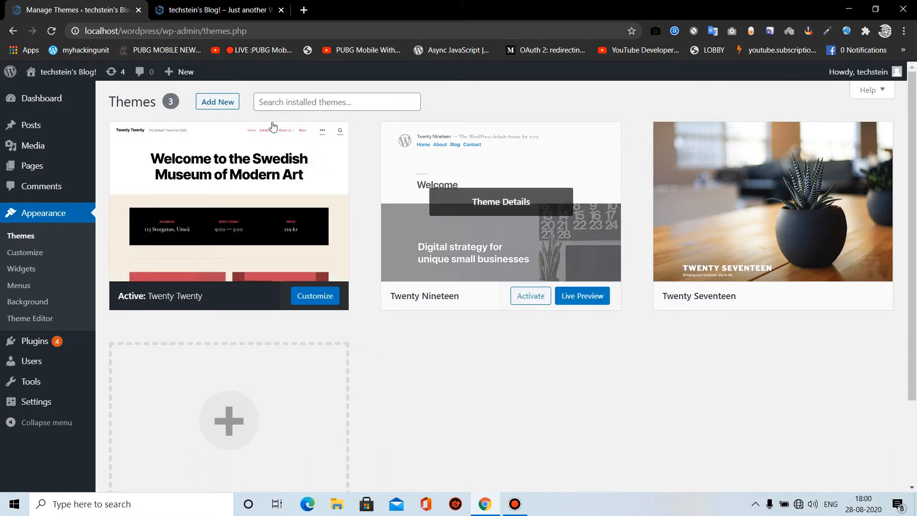
pyautogui.click(217, 102)
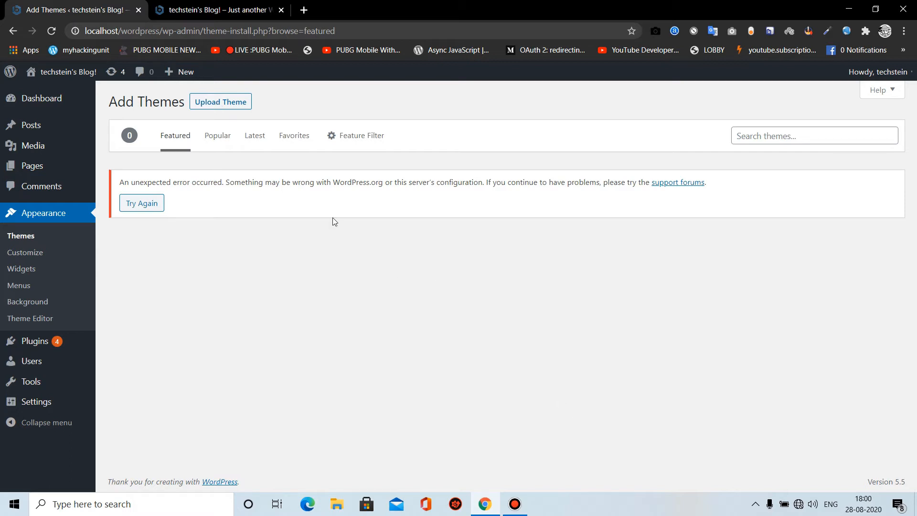
pyautogui.click(31, 236)
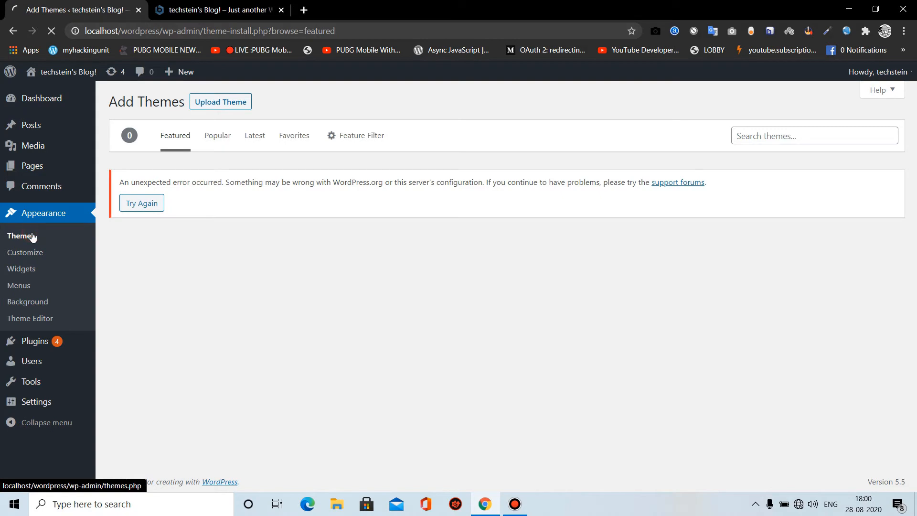
# Open the blog's front page in a new tab to examine how it looks with the active theme
pyautogui.moveTo(57, 72)
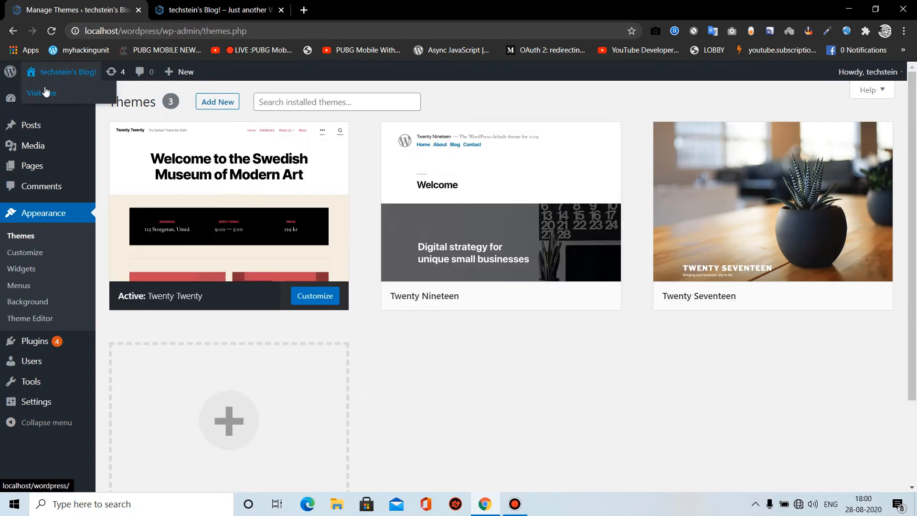
pyautogui.rightClick(62, 94)
pyautogui.click(109, 99)
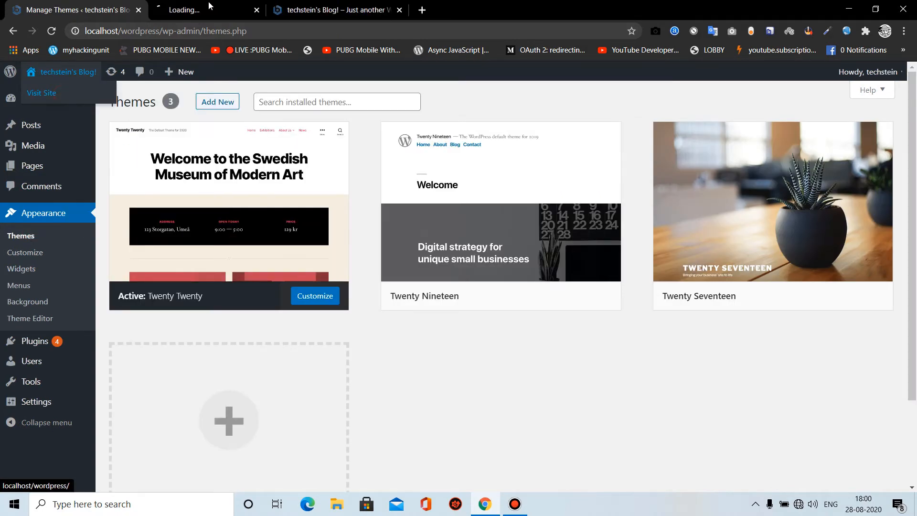
pyautogui.hotkey('ctrl', 'Tab')
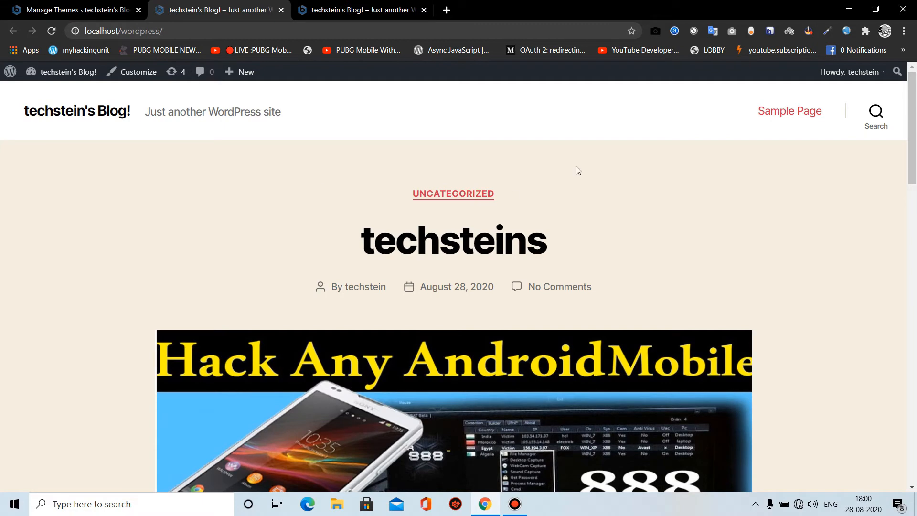
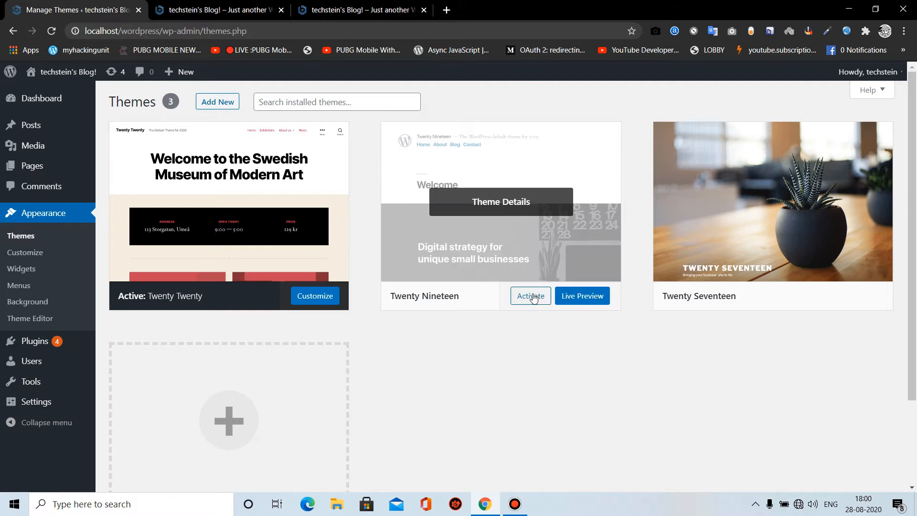
# Activate the Twenty Nineteen theme and look through the blog's front page with it applied
pyautogui.click(532, 298)
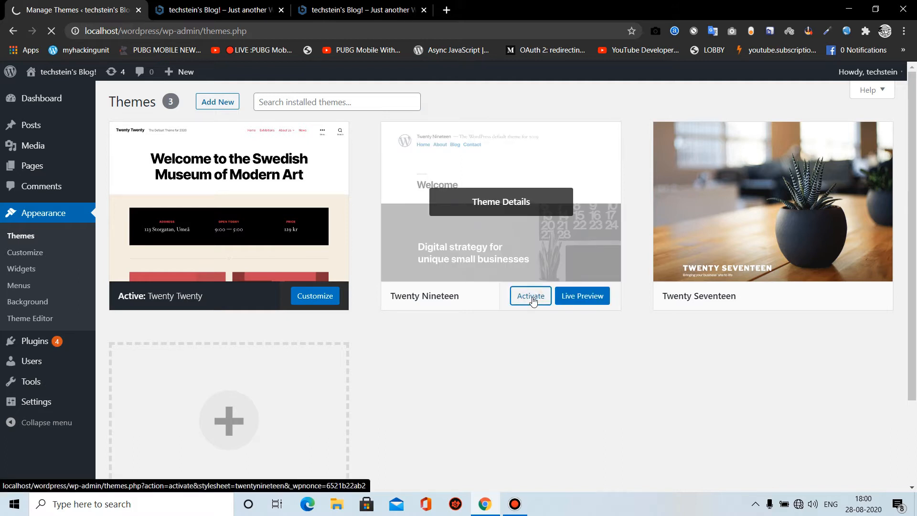
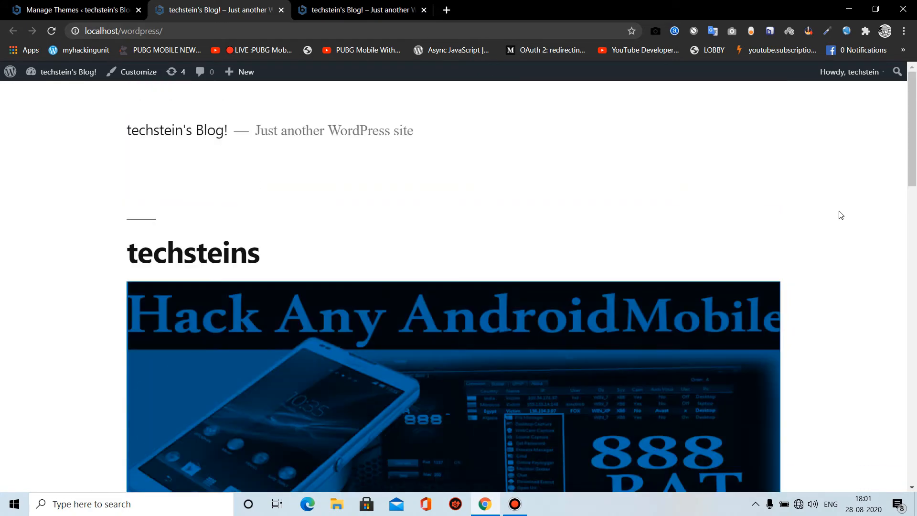
pyautogui.scroll(-15, 840, 215)
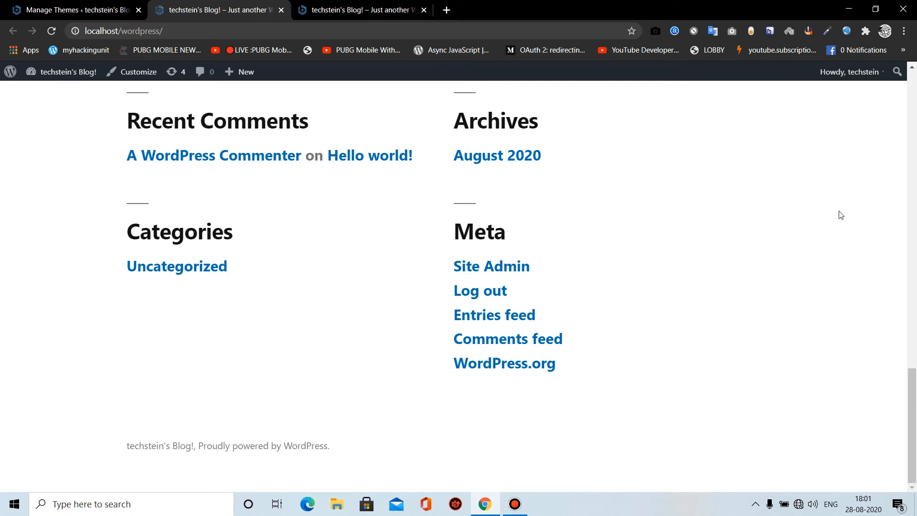
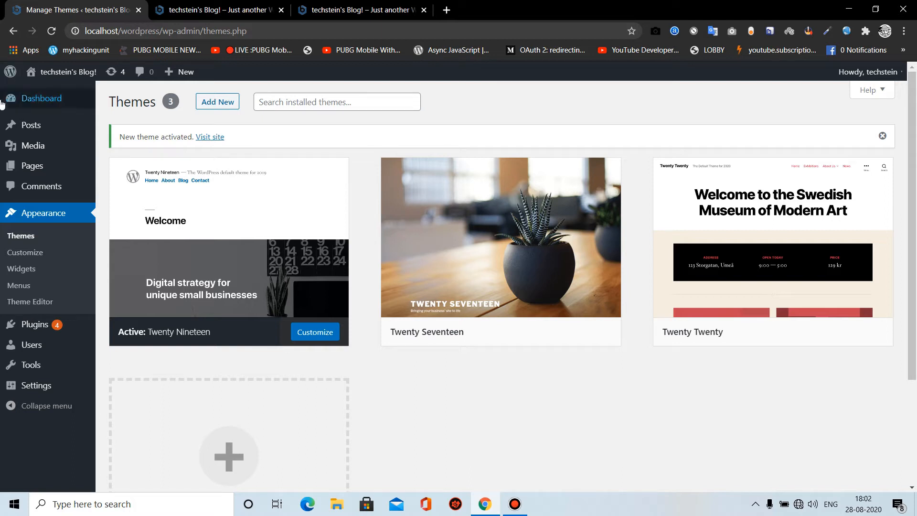
# Customize the site identity with the title "Techsteins" and the tagline "awesome site", and publish the changes
pyautogui.click(41, 257)
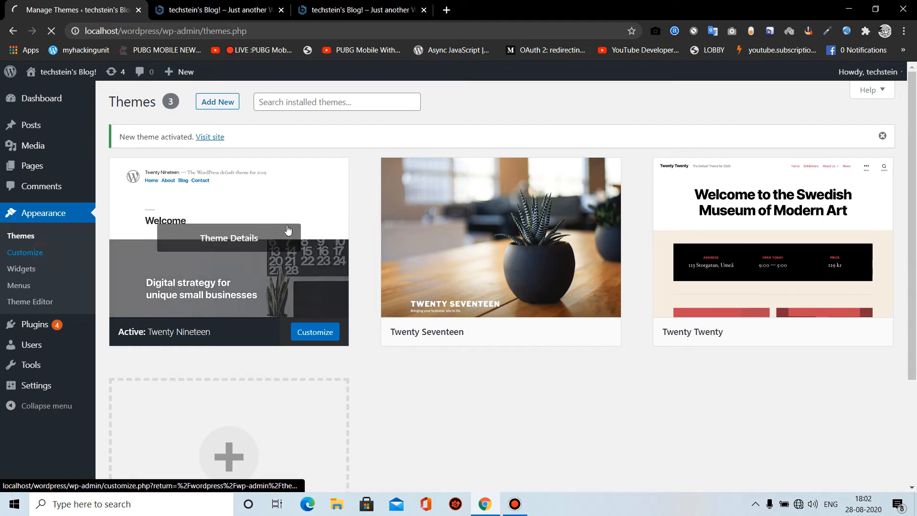
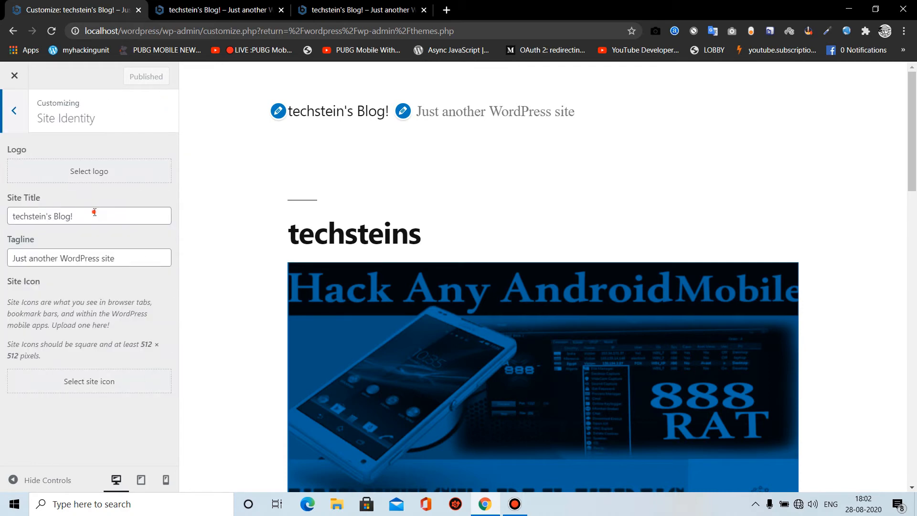
pyautogui.tripleClick(95, 213)
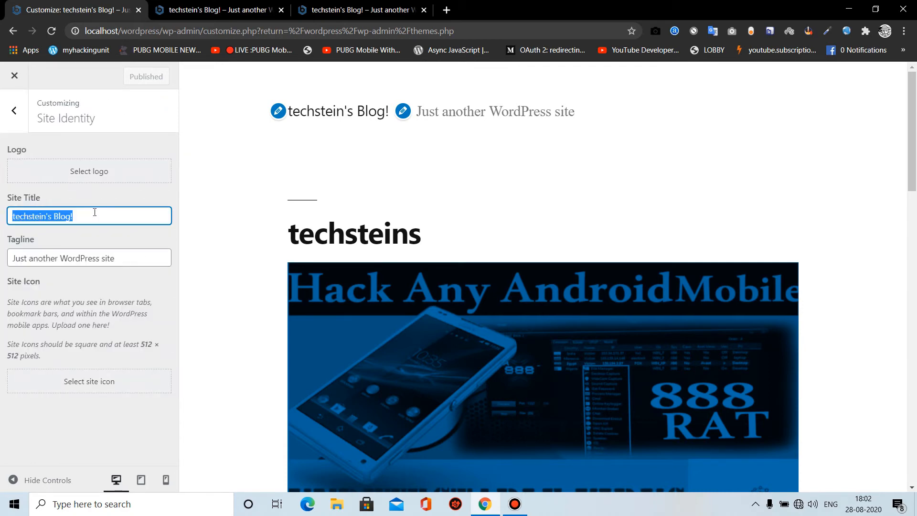
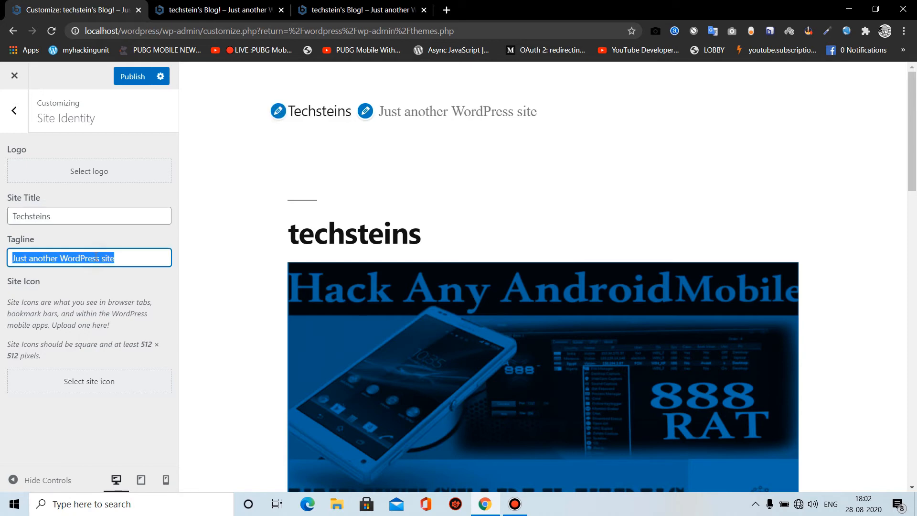
pyautogui.doubleClick(96, 258)
pyautogui.write('awesome')
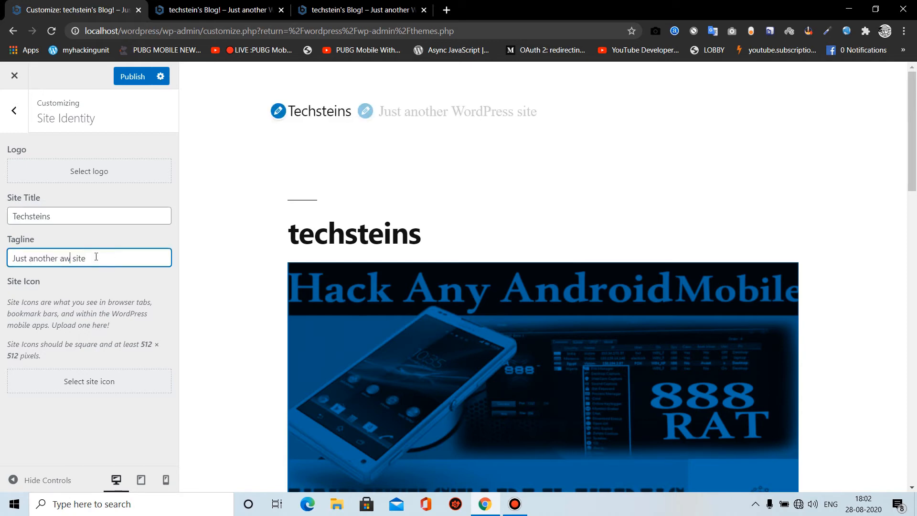
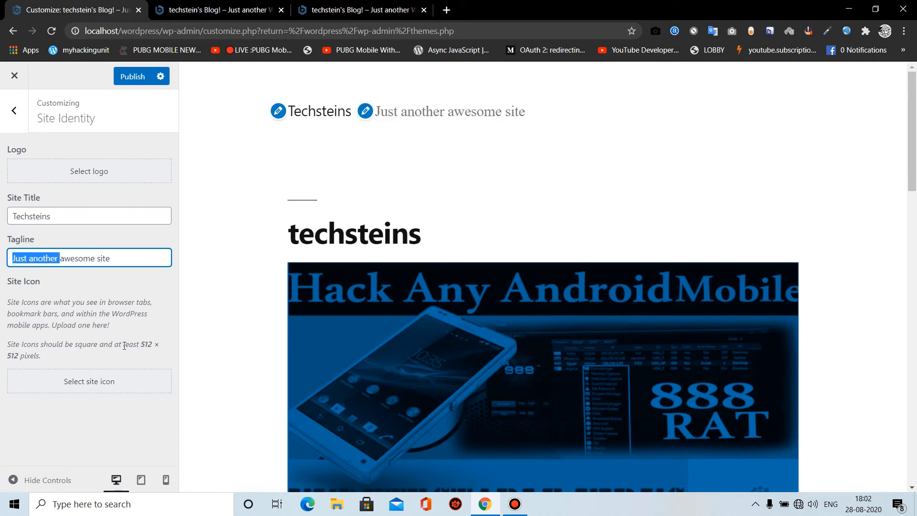
pyautogui.press('BackSpace')
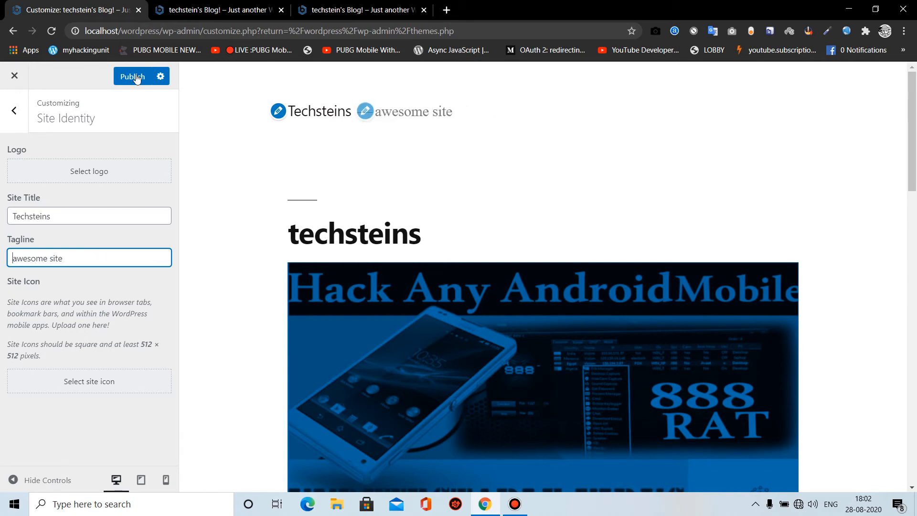
pyautogui.click(135, 77)
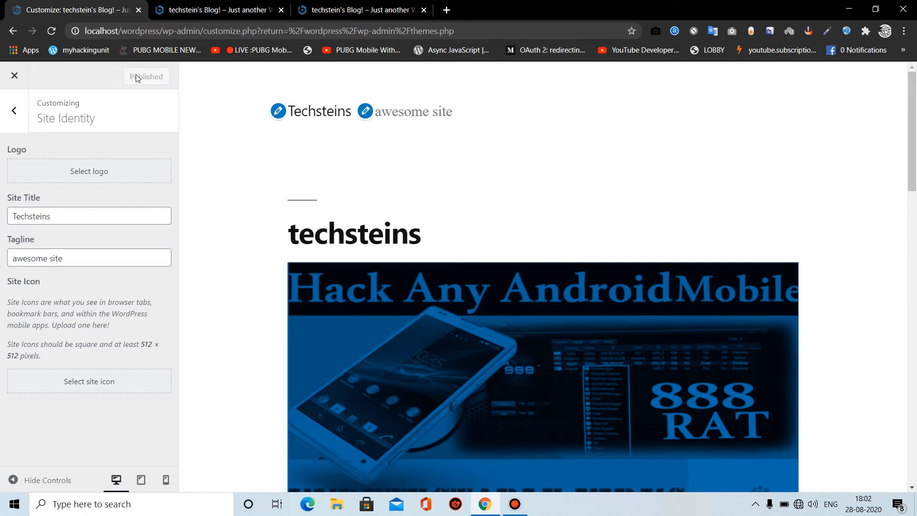
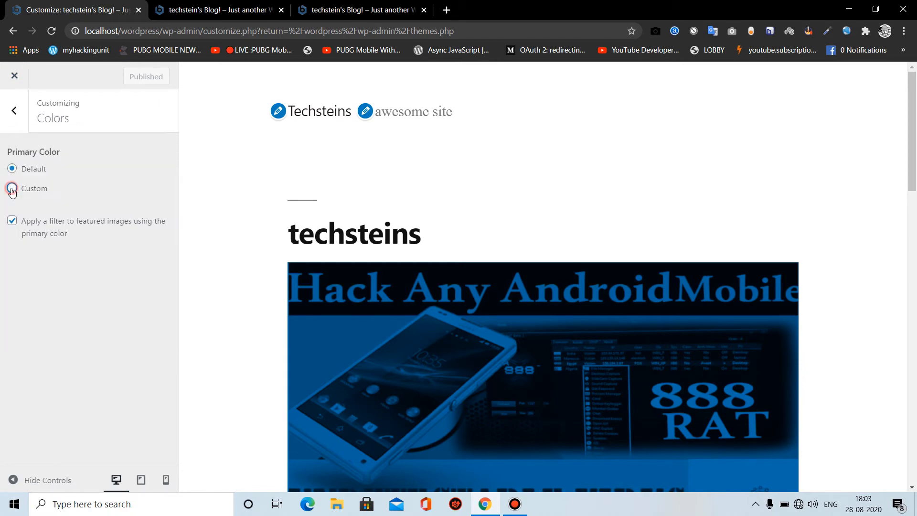
# Set the theme's primary color to a custom red and return to the customizer's main list
pyautogui.moveTo(91, 243); pyautogui.dragTo(154, 244)
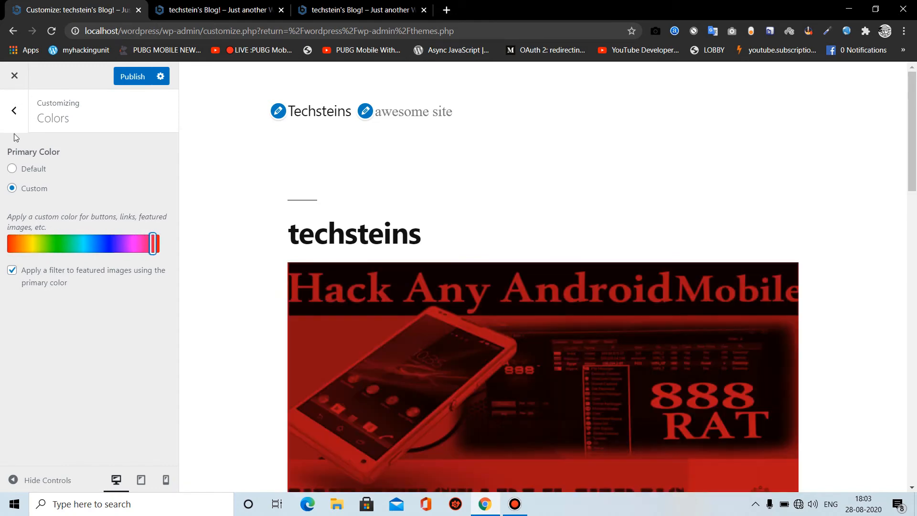
pyautogui.click(15, 120)
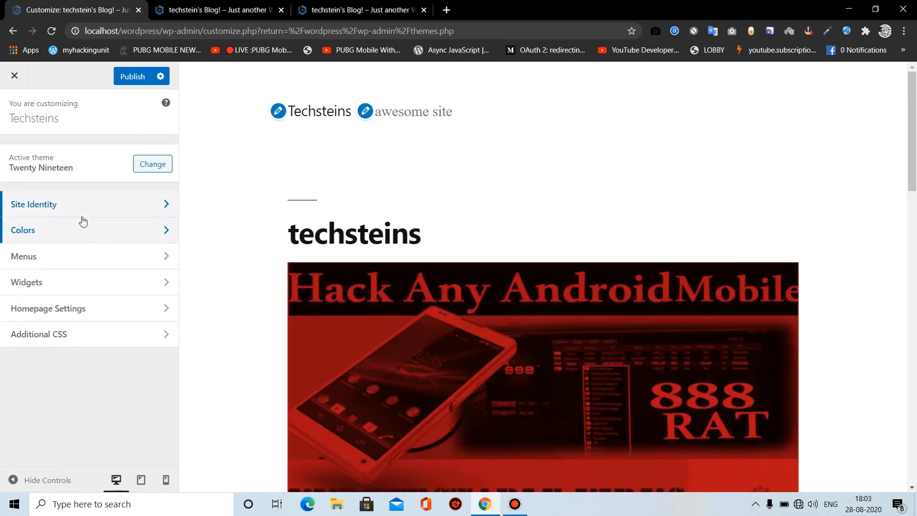
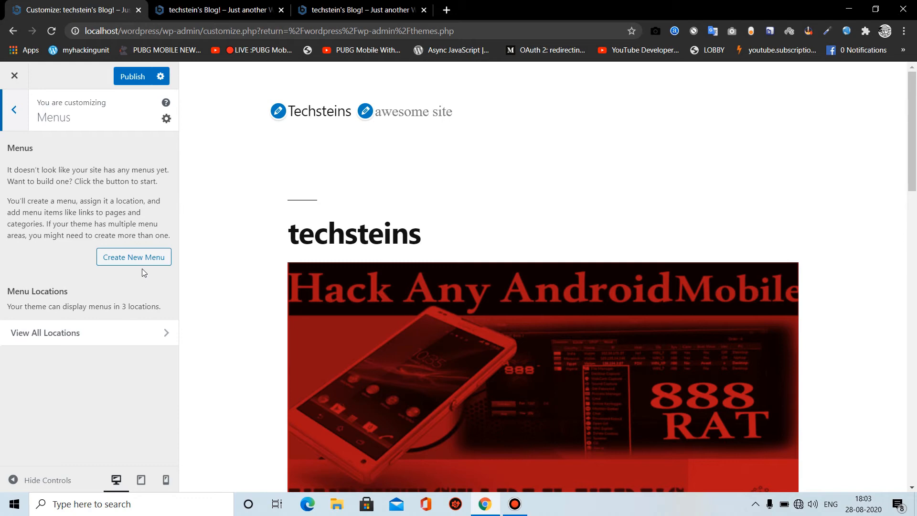
# Create a new navigation menu named "new" and assign it to the Primary location
pyautogui.click(143, 260)
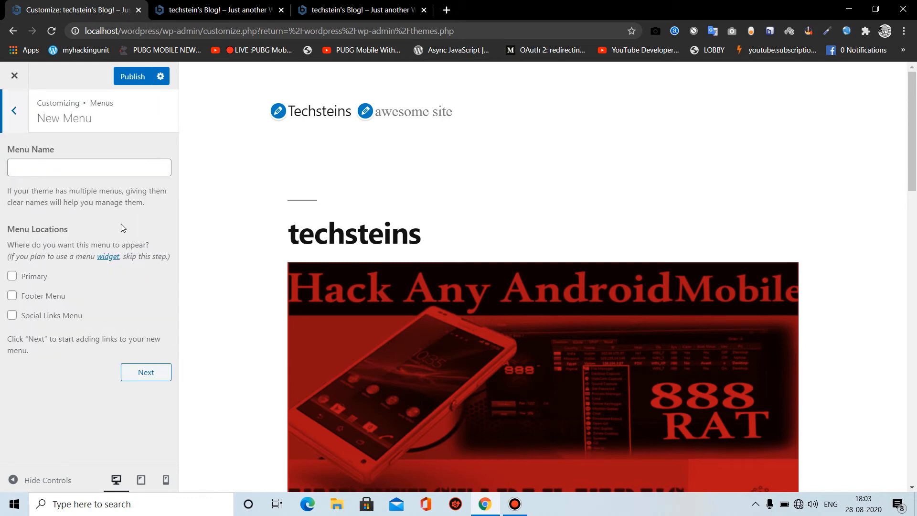
pyautogui.click(80, 168)
pyautogui.write('new')
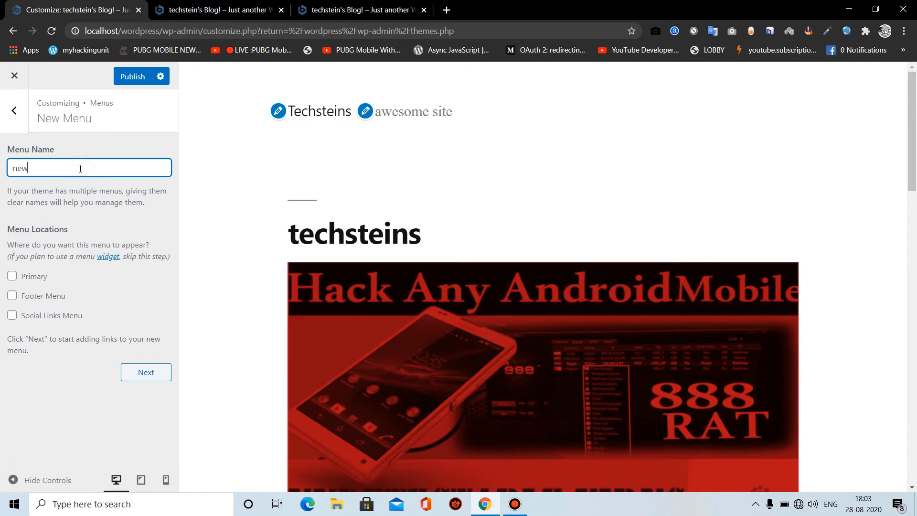
pyautogui.click(24, 275)
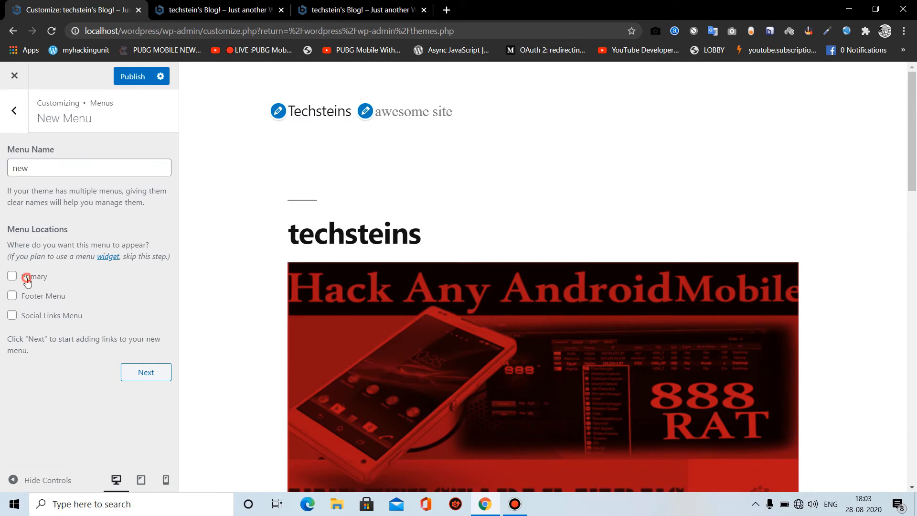
pyautogui.click(140, 373)
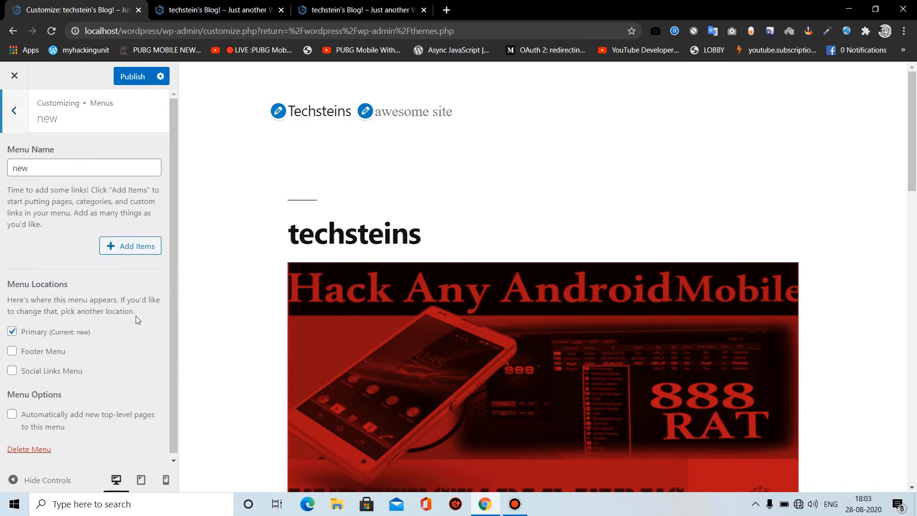
# Add Sample Page and a newly created page "hello world" to the menu, and publish it
pyautogui.click(139, 253)
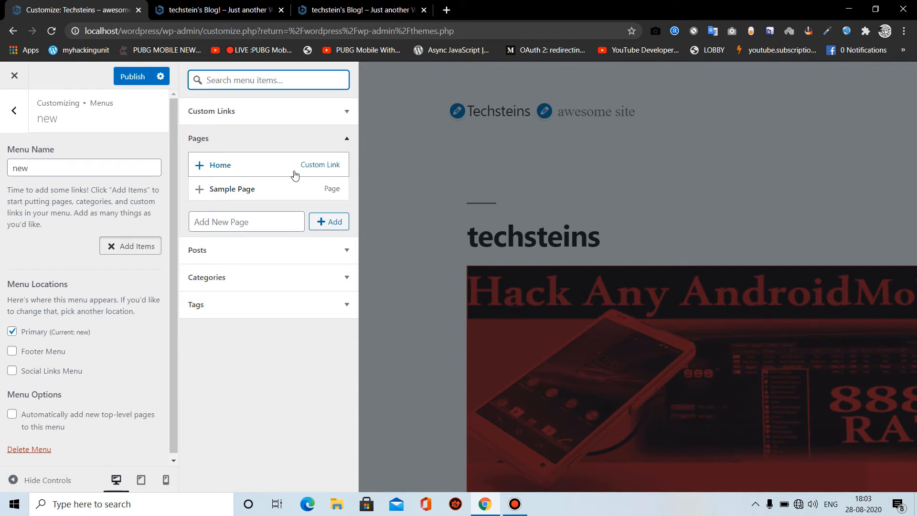
pyautogui.click(266, 188)
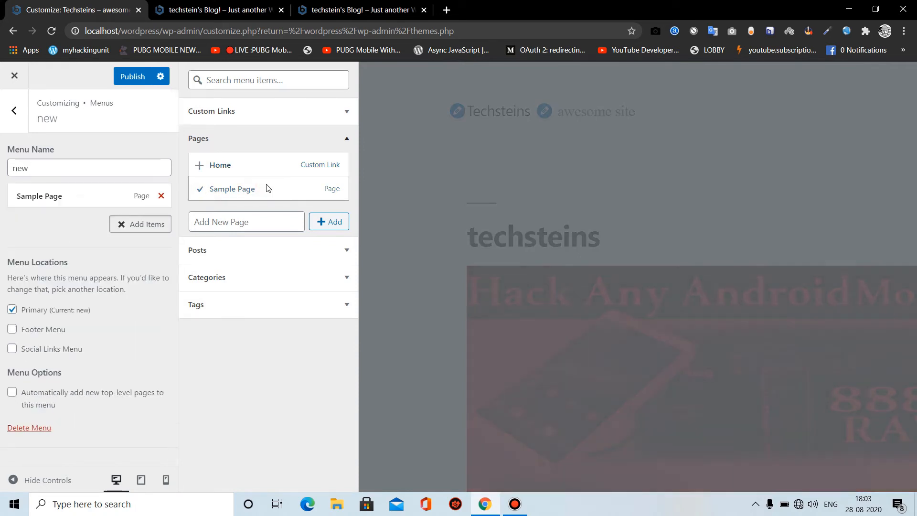
pyautogui.click(237, 217)
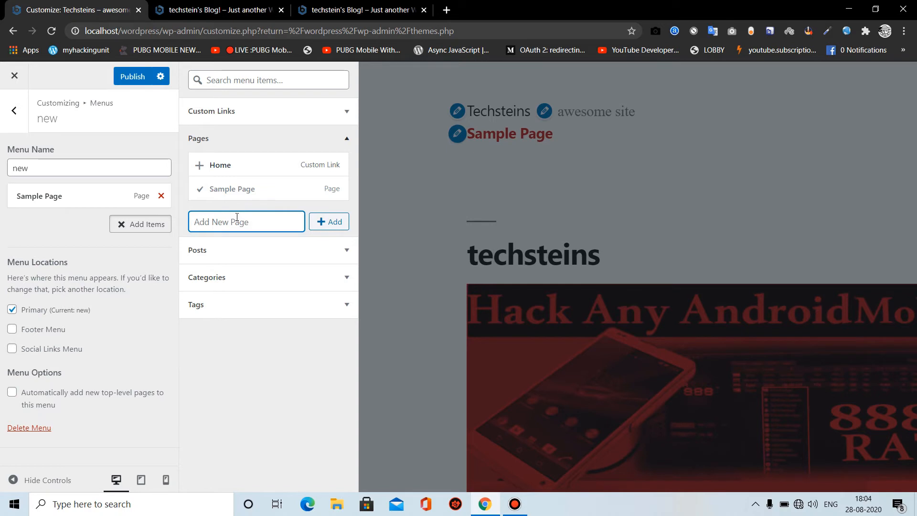
pyautogui.write('hello world')
pyautogui.click(326, 228)
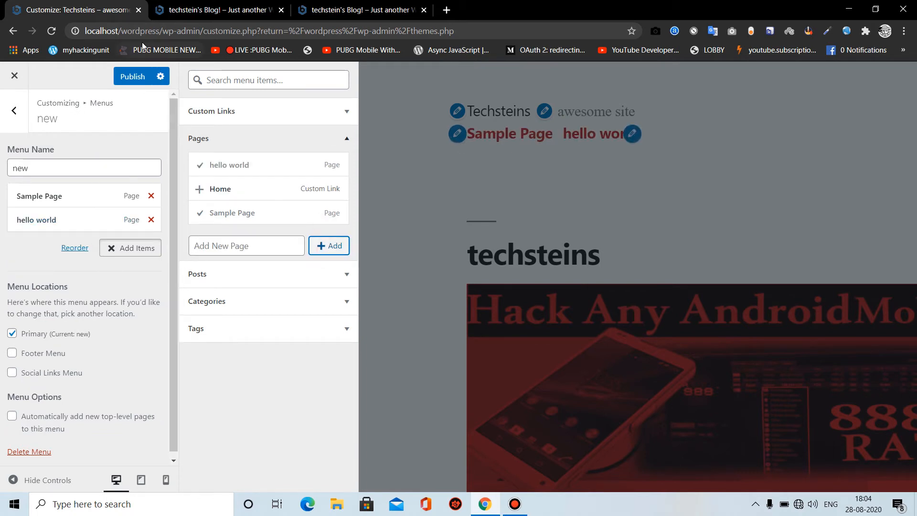
pyautogui.click(130, 78)
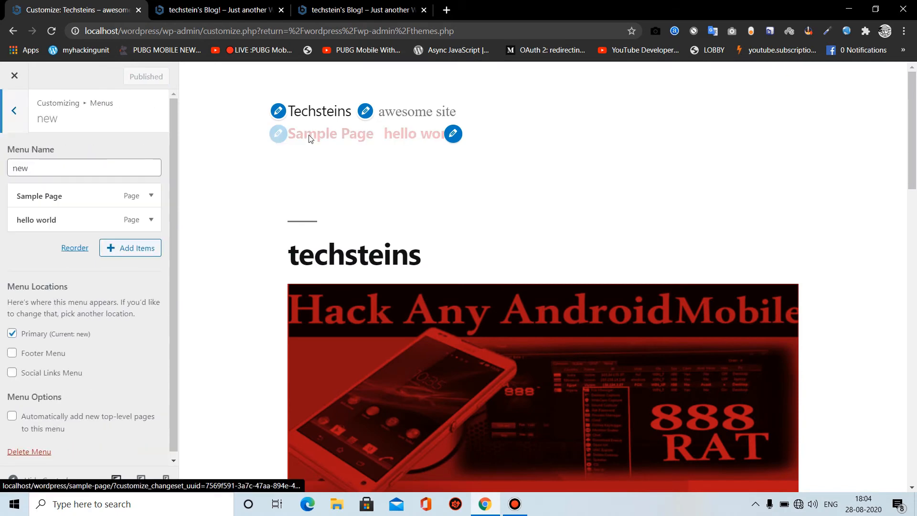
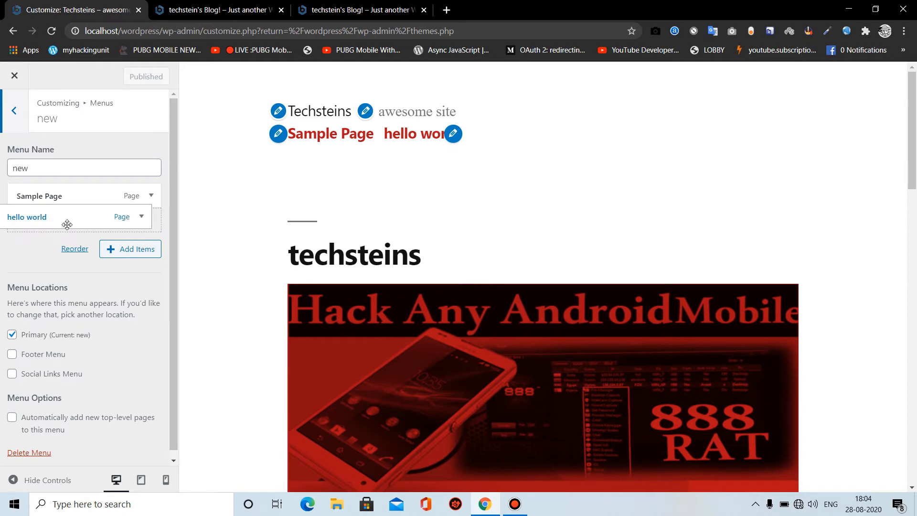
# Add a new page "2nd hello" as a sub-item of "hello world", publish, check the submenu in the preview, and return to the menus overview
pyautogui.click(121, 249)
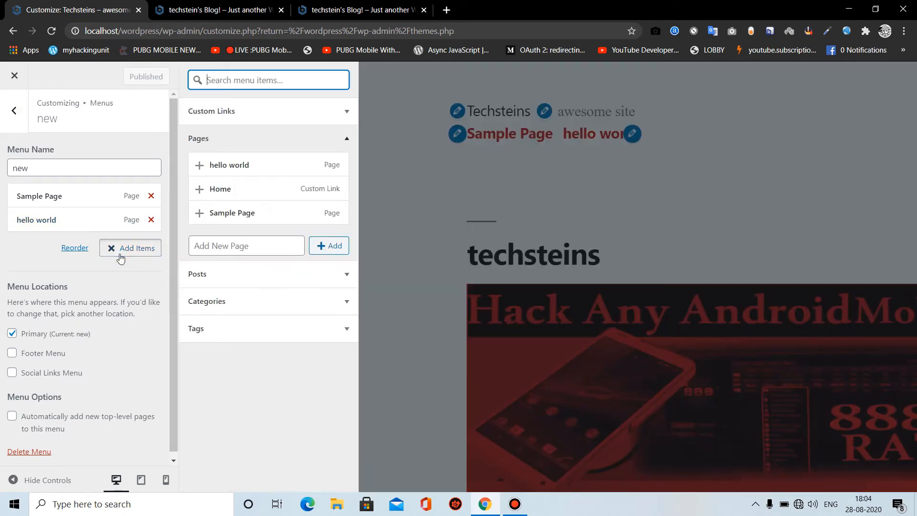
pyautogui.click(221, 244)
pyautogui.write('2nd')
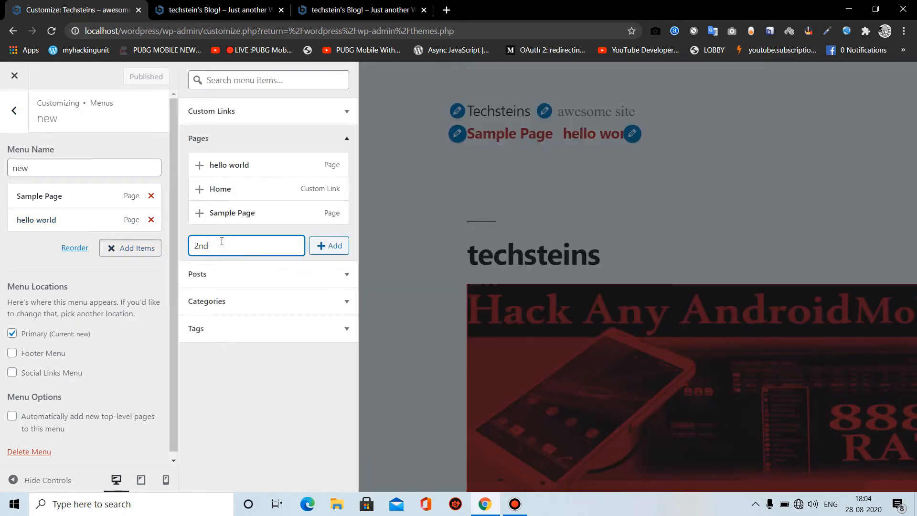
pyautogui.write(' hello')
pyautogui.click(319, 246)
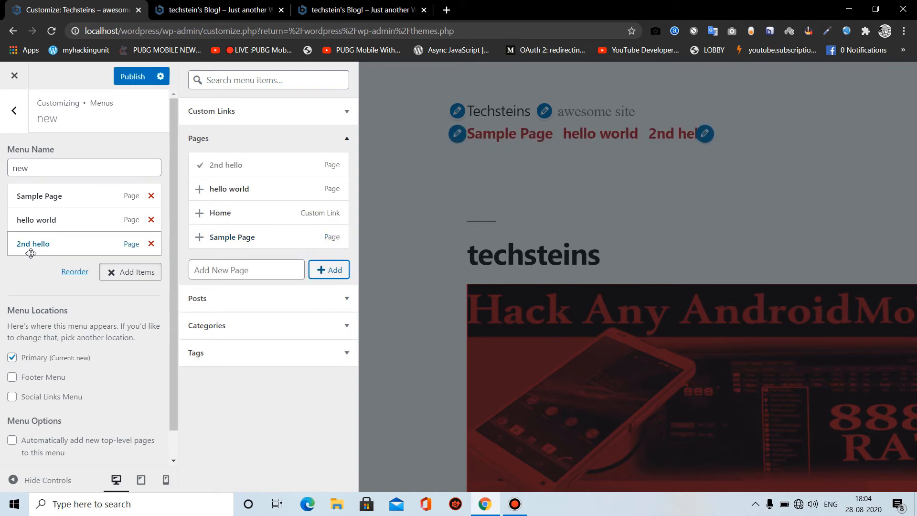
pyautogui.moveTo(31, 254); pyautogui.dragTo(40, 254)
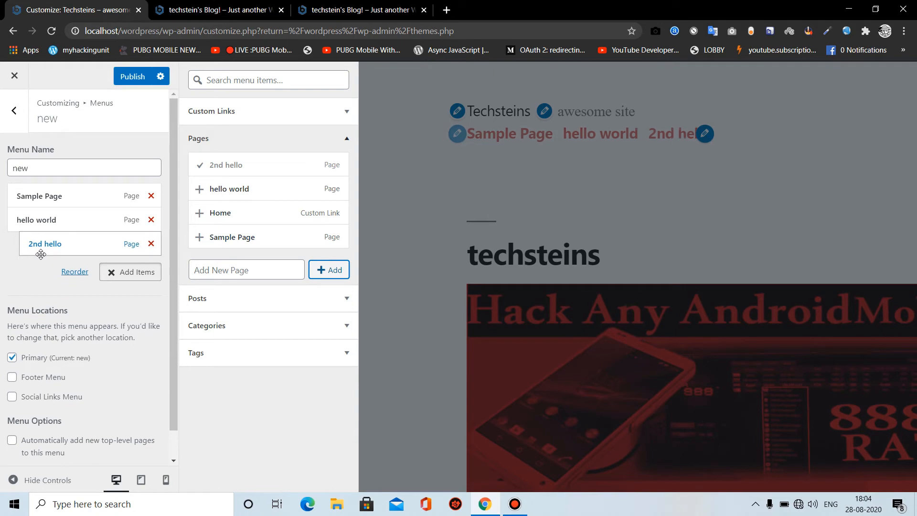
pyautogui.click(135, 76)
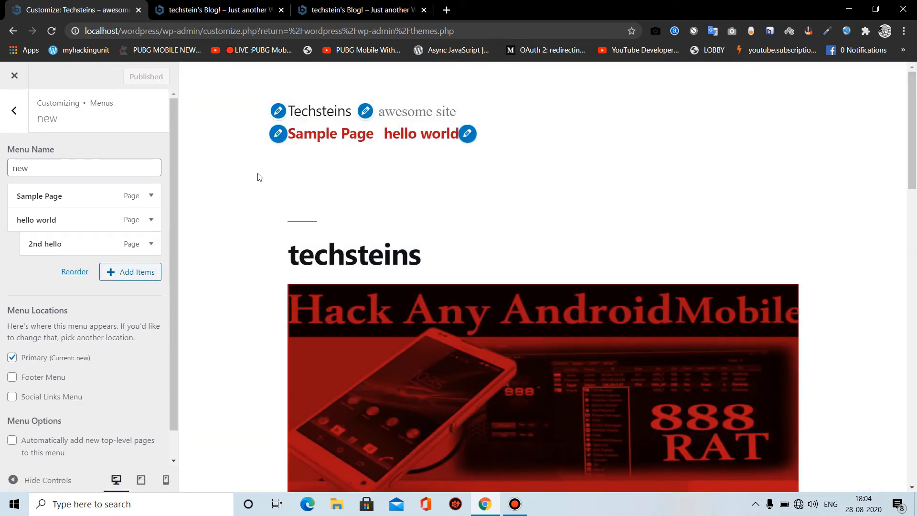
pyautogui.moveTo(382, 145)
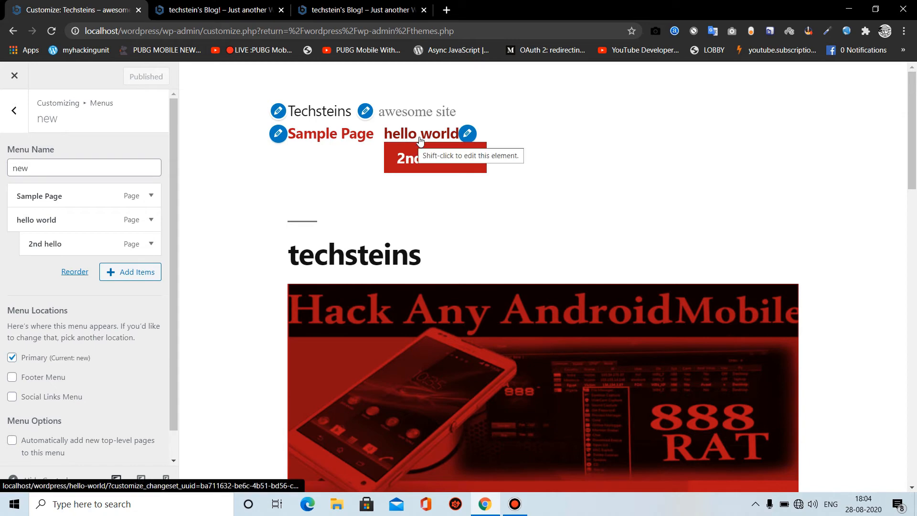
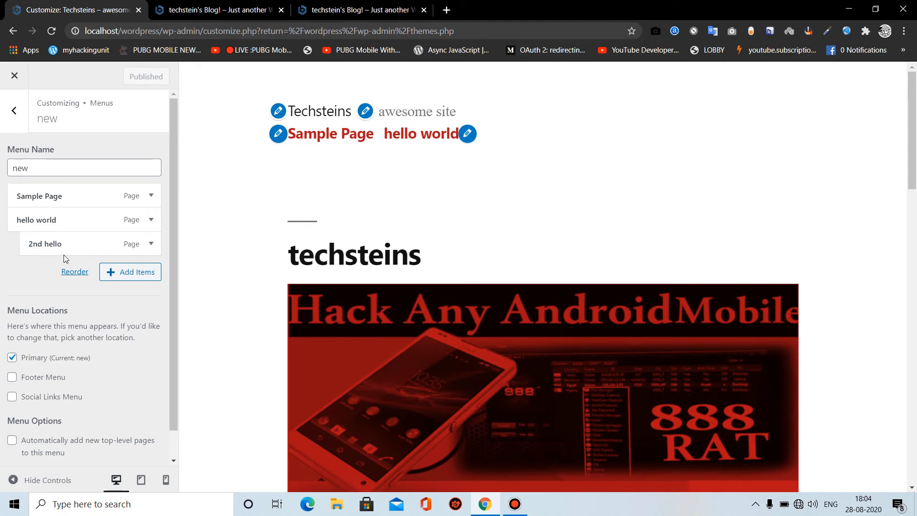
pyautogui.click(19, 111)
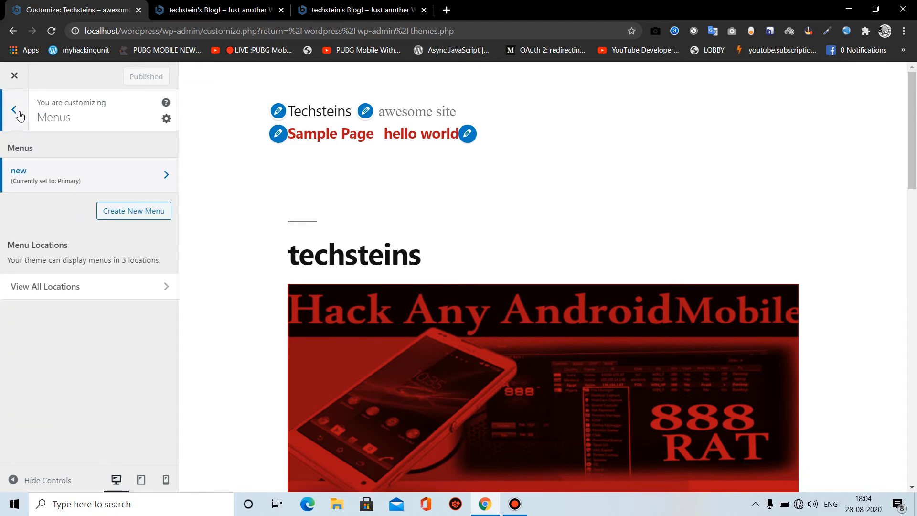
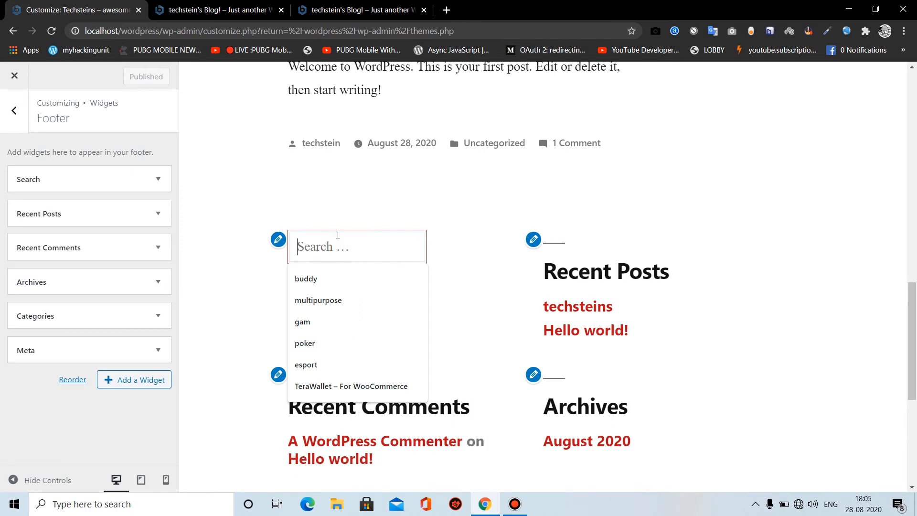
# Remove the Search widget from the Footer area, view the widgets available to add, and return to the customizer's main list
pyautogui.click(461, 228)
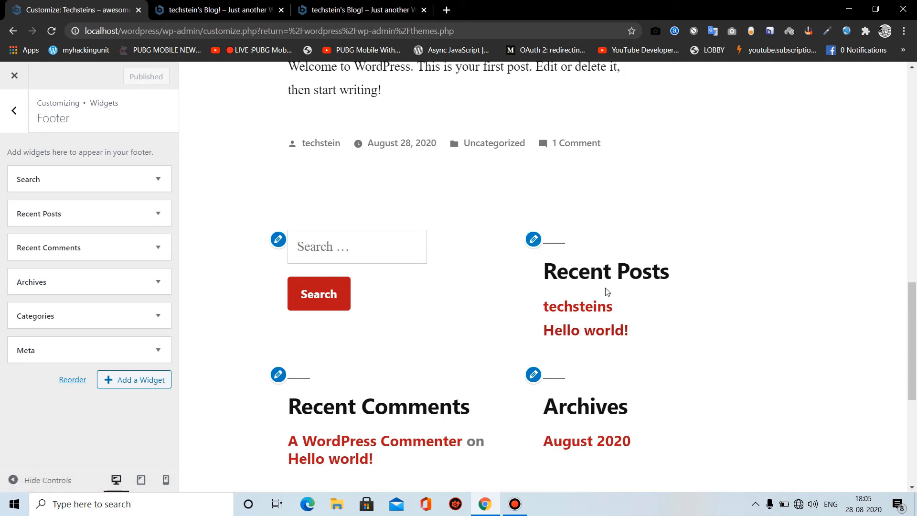
pyautogui.click(156, 178)
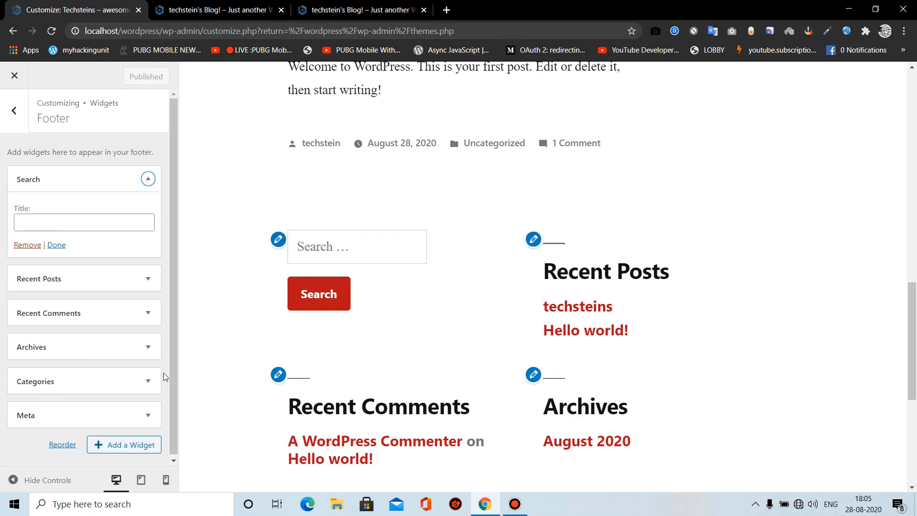
pyautogui.click(28, 245)
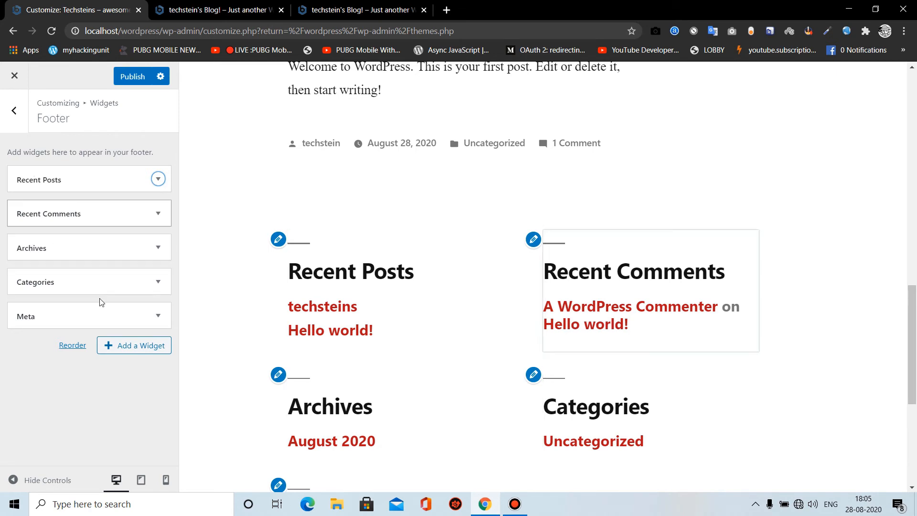
pyautogui.click(135, 347)
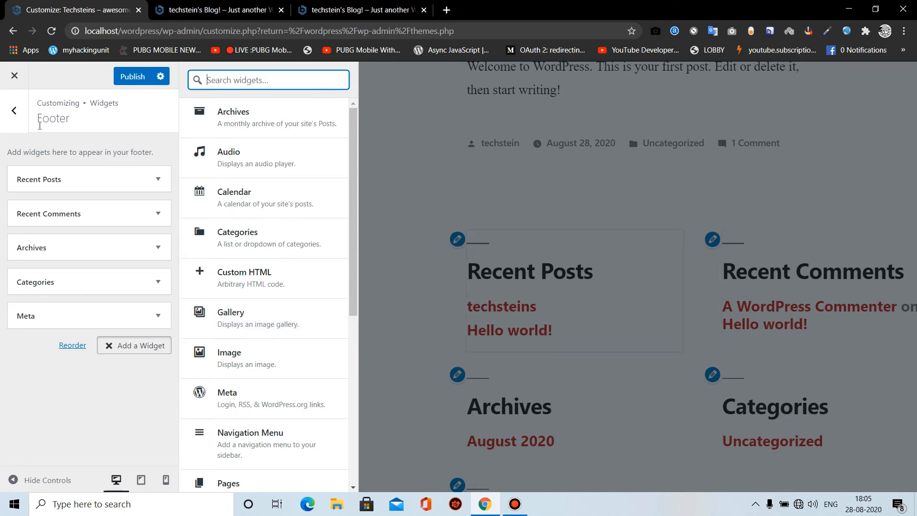
pyautogui.click(13, 111)
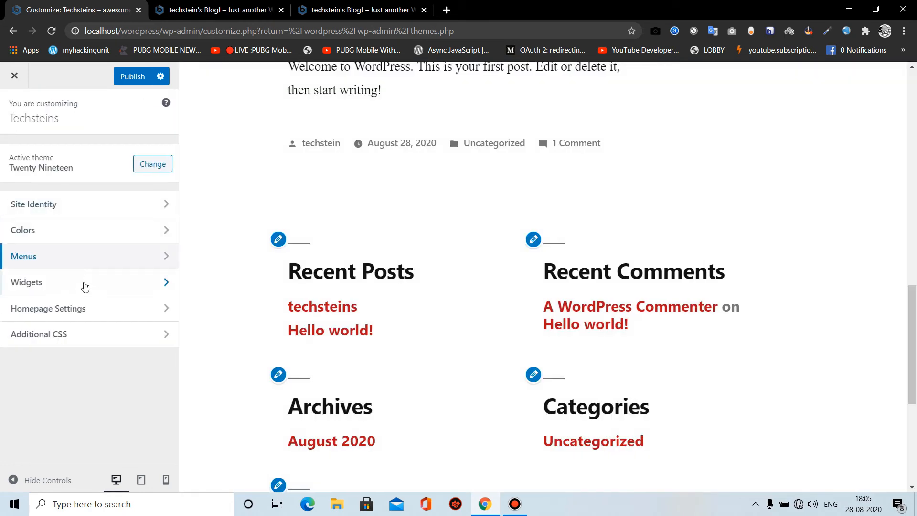
# Set the homepage to display a static page and enter "Home" as the title of a new page for it
pyautogui.click(95, 310)
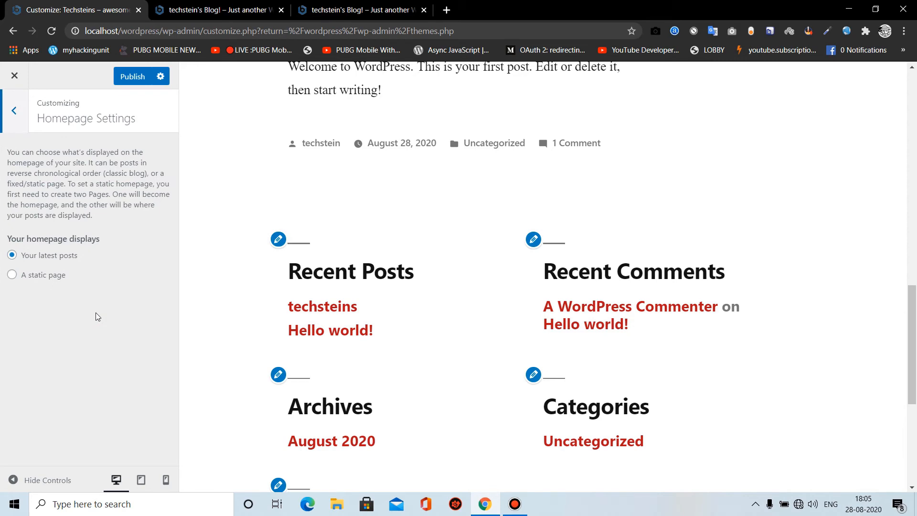
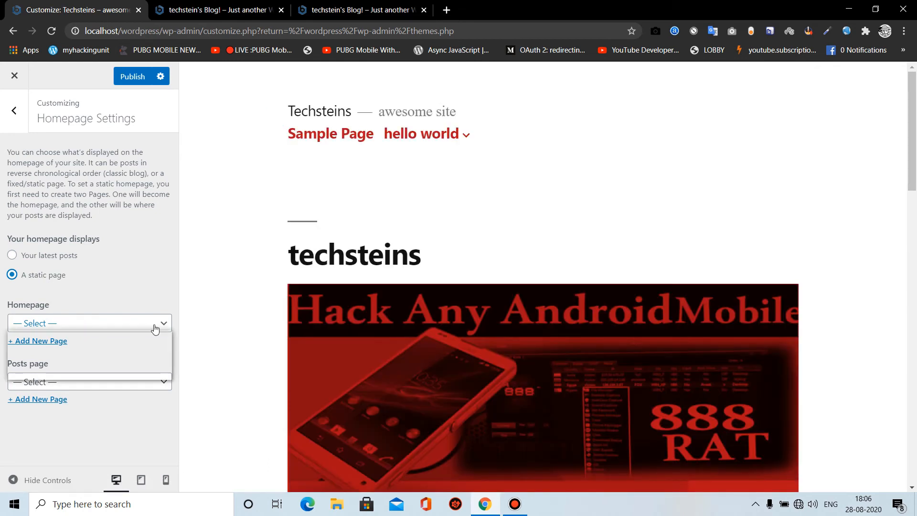
pyautogui.click(98, 339)
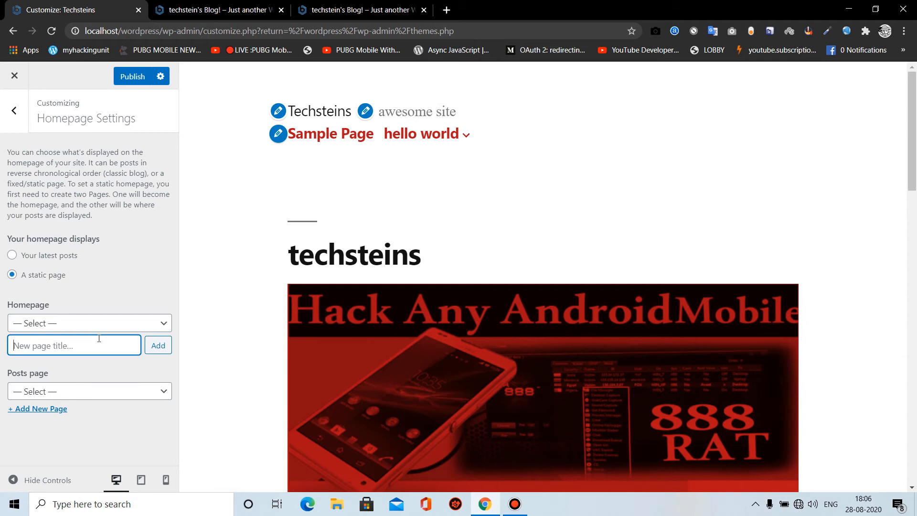
pyautogui.write('Home')
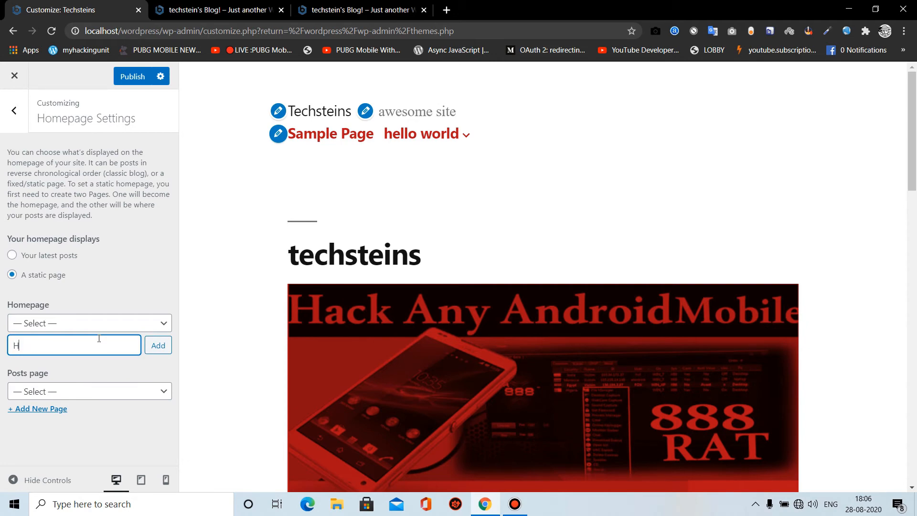
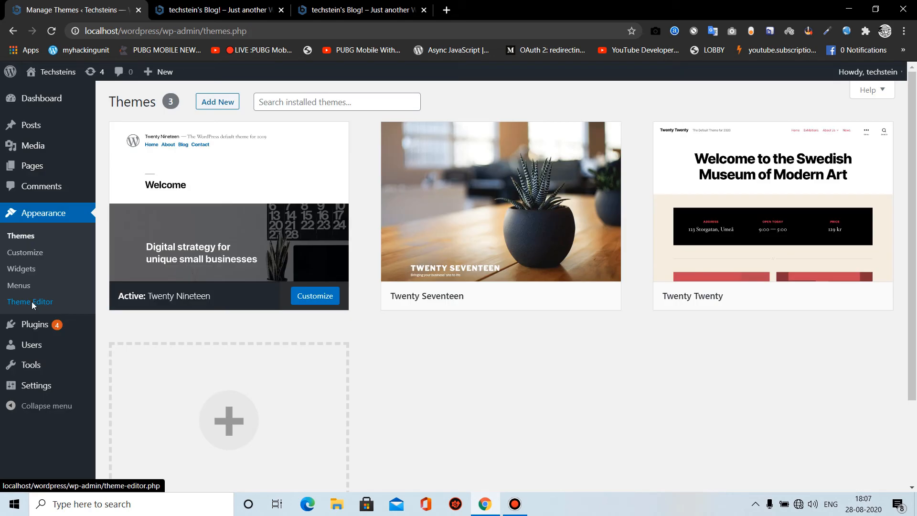
# Open the Theme Editor, accept its direct-edit warning, and look through Twenty Nineteen's style.css
pyautogui.click(32, 302)
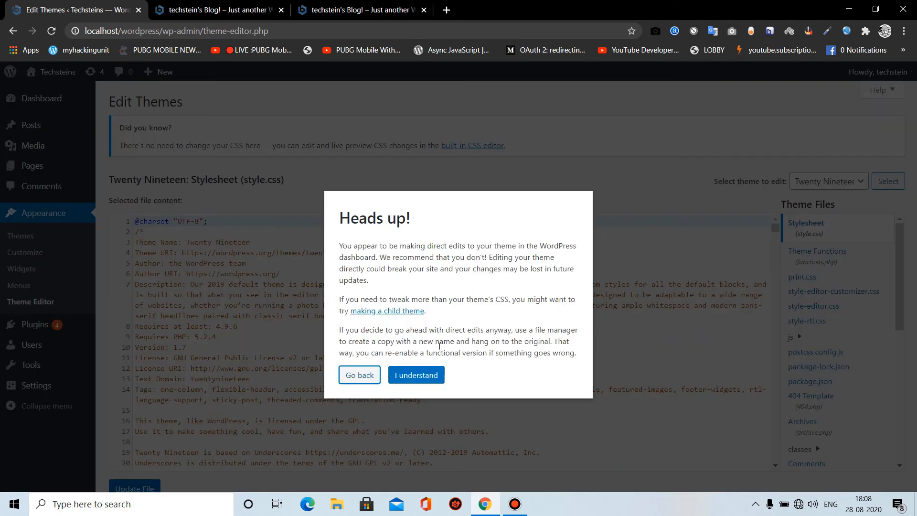
pyautogui.click(421, 375)
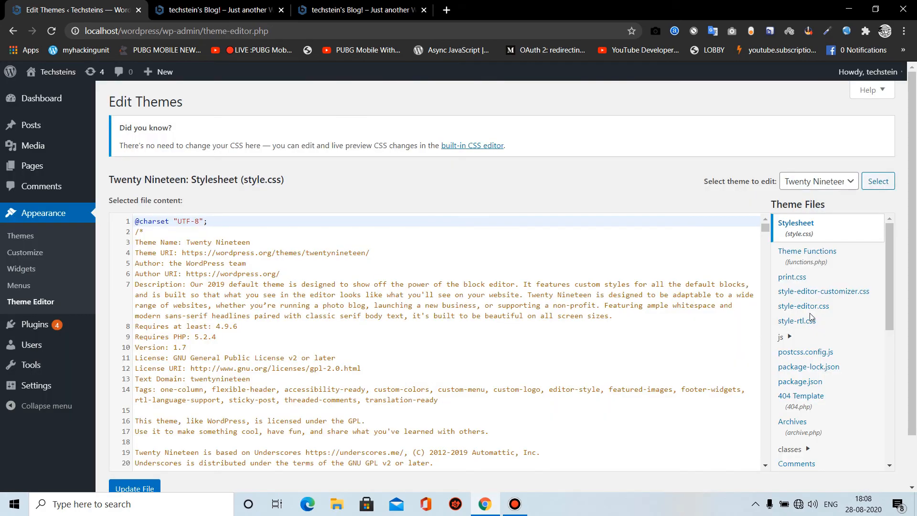
pyautogui.scroll(-9, 639, 355)
pyautogui.scroll(-20, 639, 355)
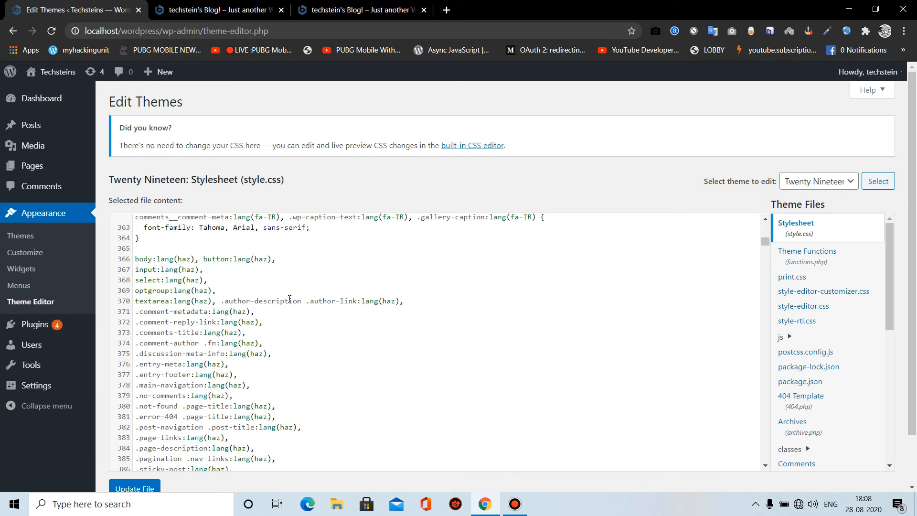
pyautogui.scroll(-1, 106, 280)
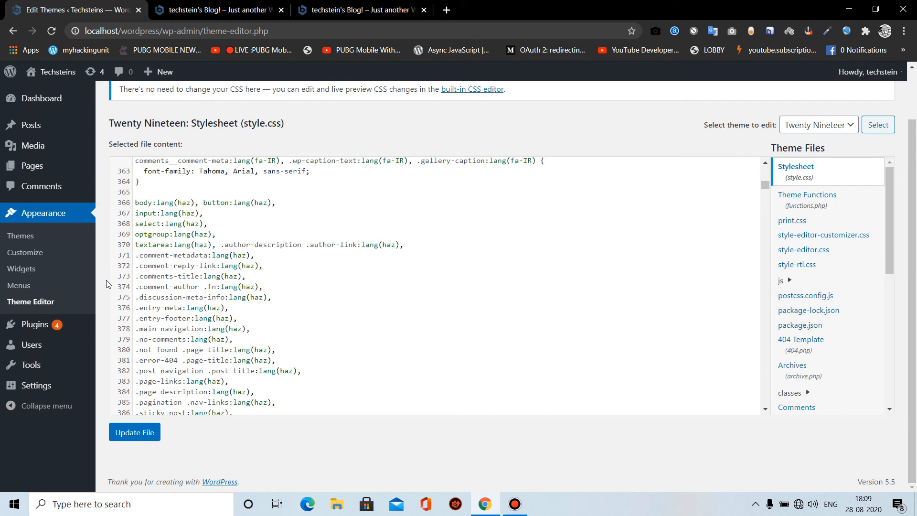
# View the installed plugins, the user list and the available tools in the admin area
pyautogui.click(42, 329)
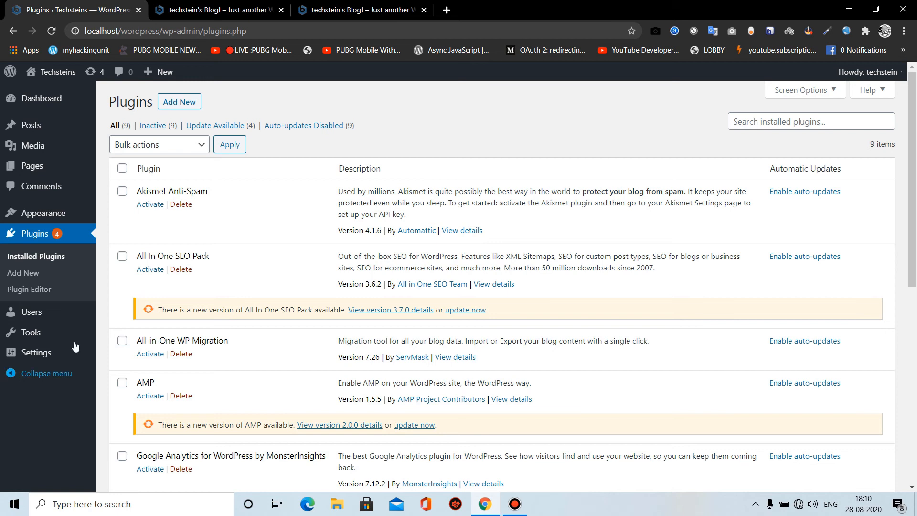
pyautogui.moveTo(75, 345)
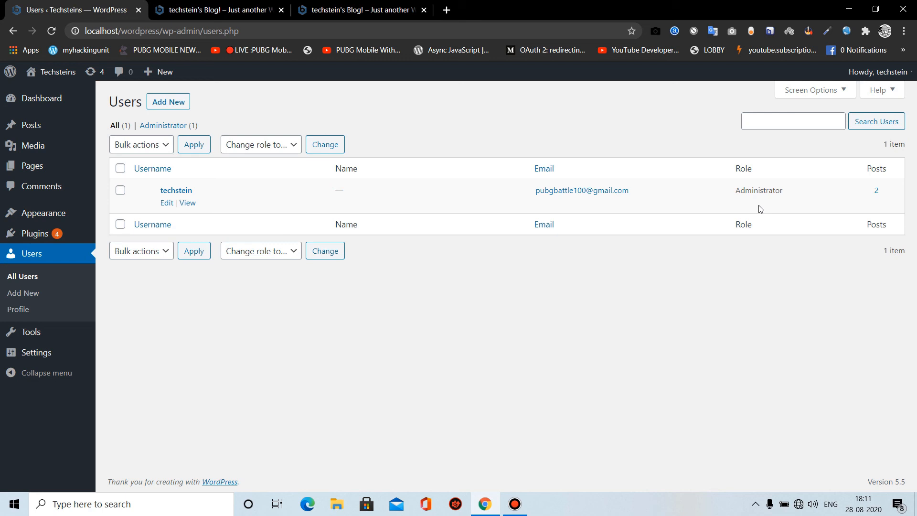
pyautogui.click(30, 333)
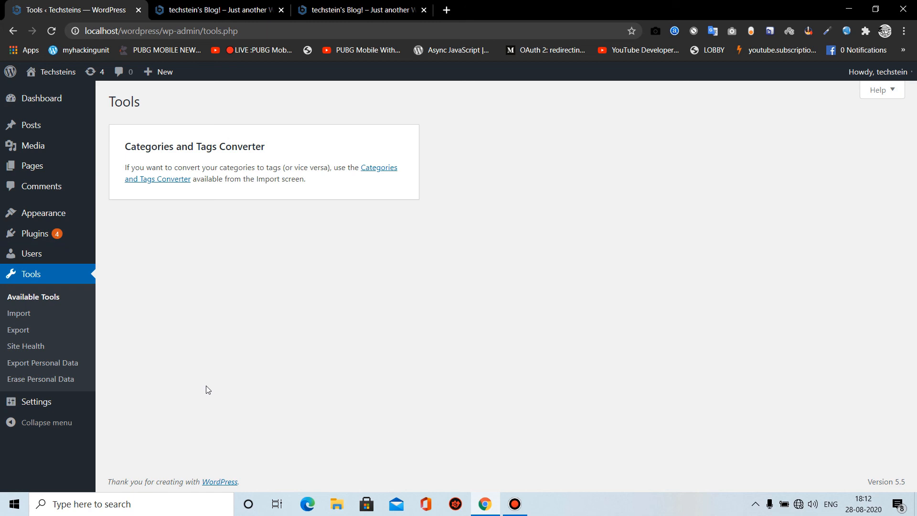
# In the general settings, allow anyone to register, keep Subscriber as the new user default role, and save the changes
pyautogui.click(55, 401)
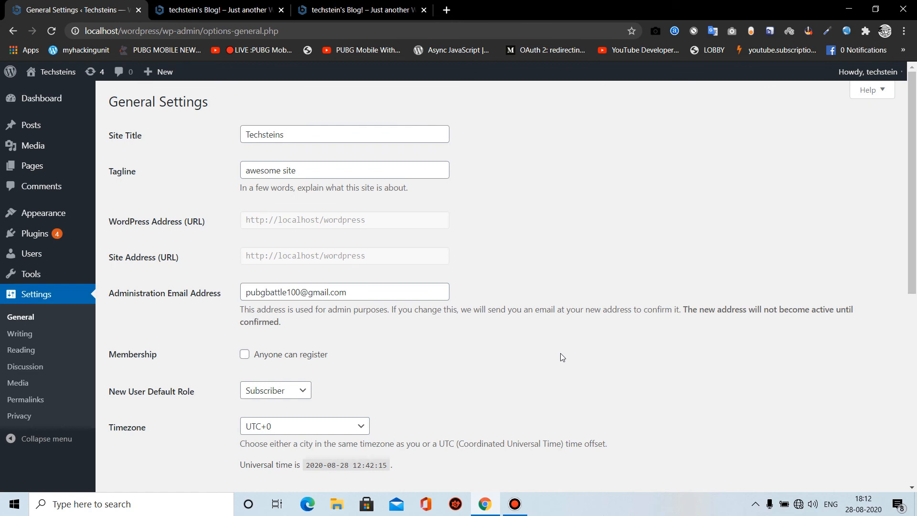
pyautogui.scroll(-3, 503, 280)
pyautogui.scroll(2, 503, 281)
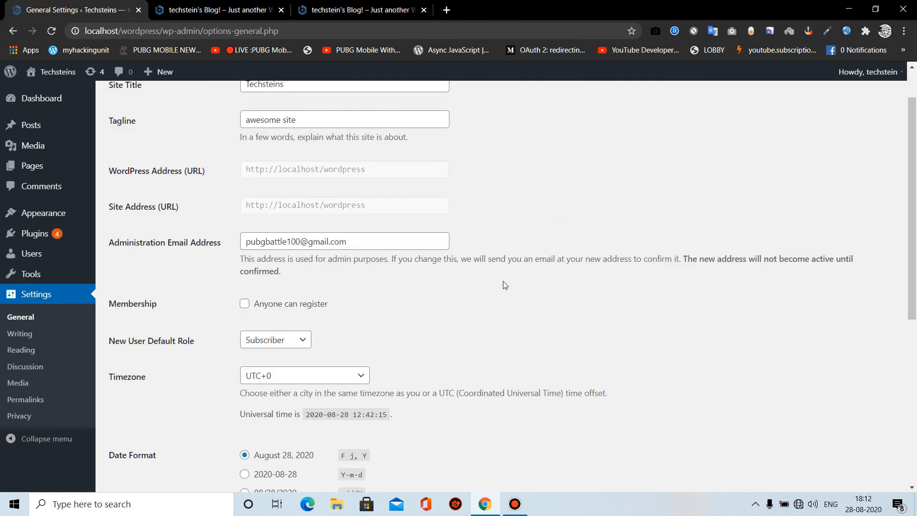
pyautogui.click(245, 315)
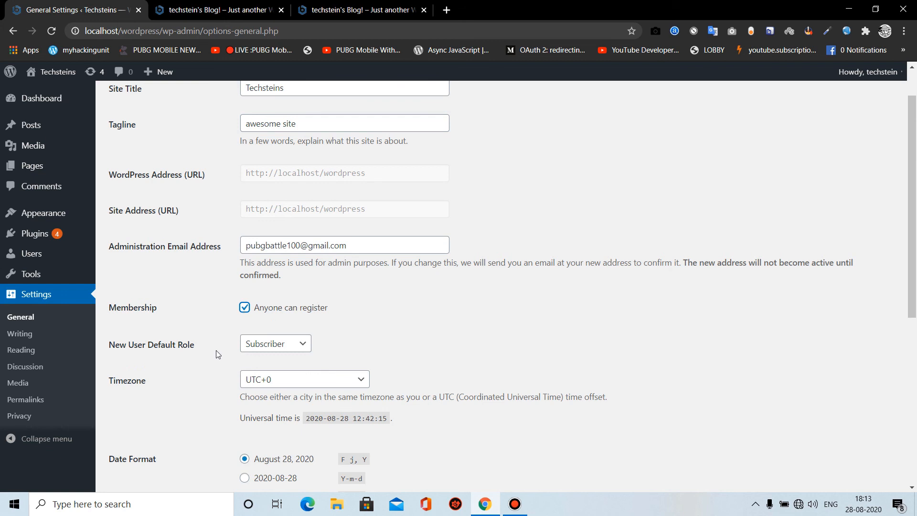
pyautogui.click(294, 347)
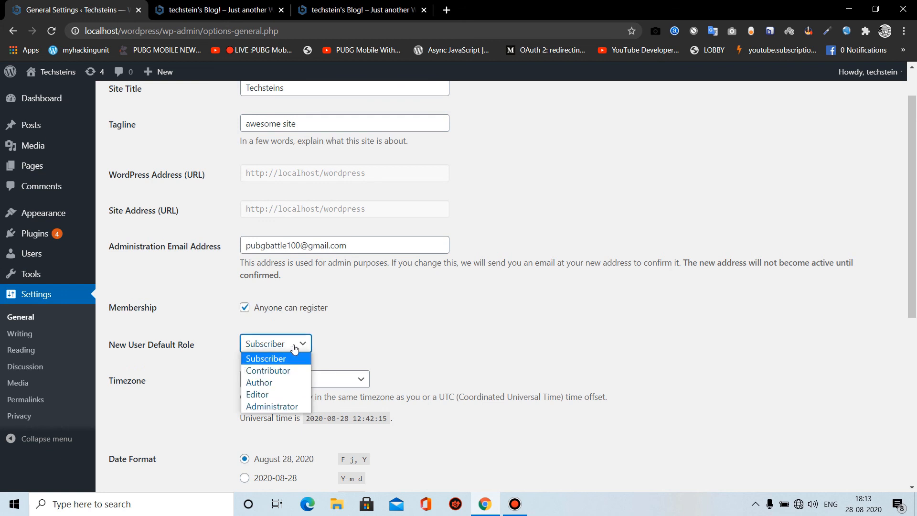
pyautogui.click(295, 346)
pyautogui.click(442, 326)
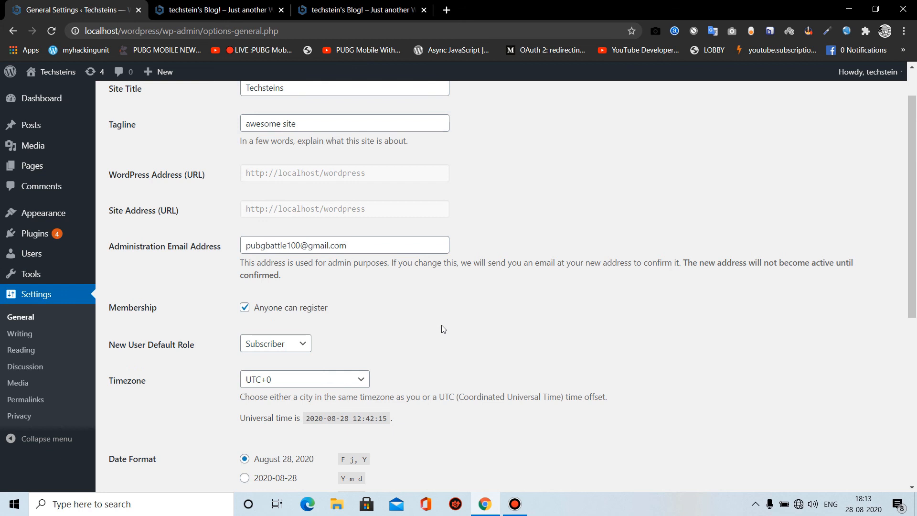
pyautogui.scroll(-7, 442, 392)
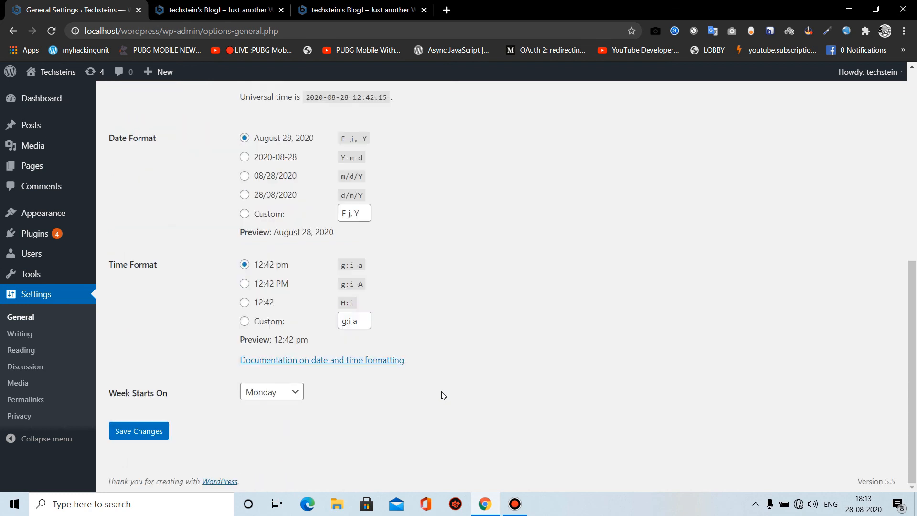
pyautogui.click(141, 437)
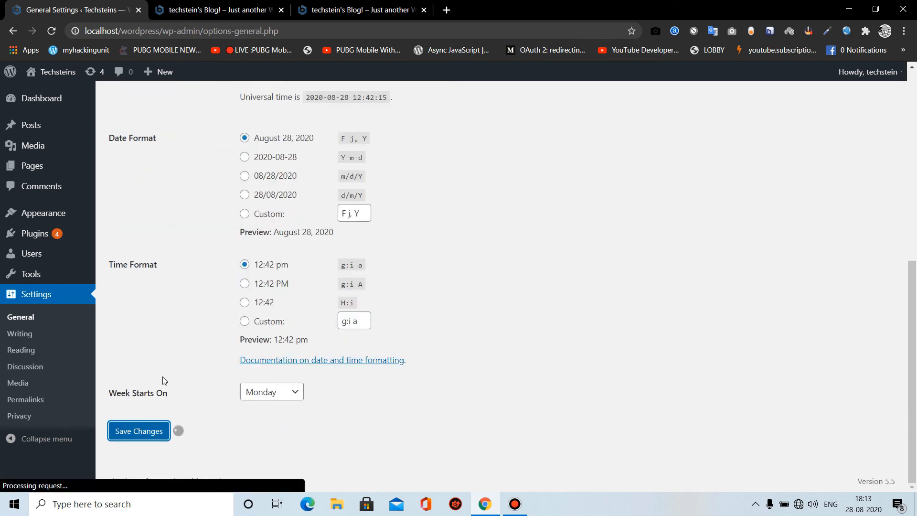